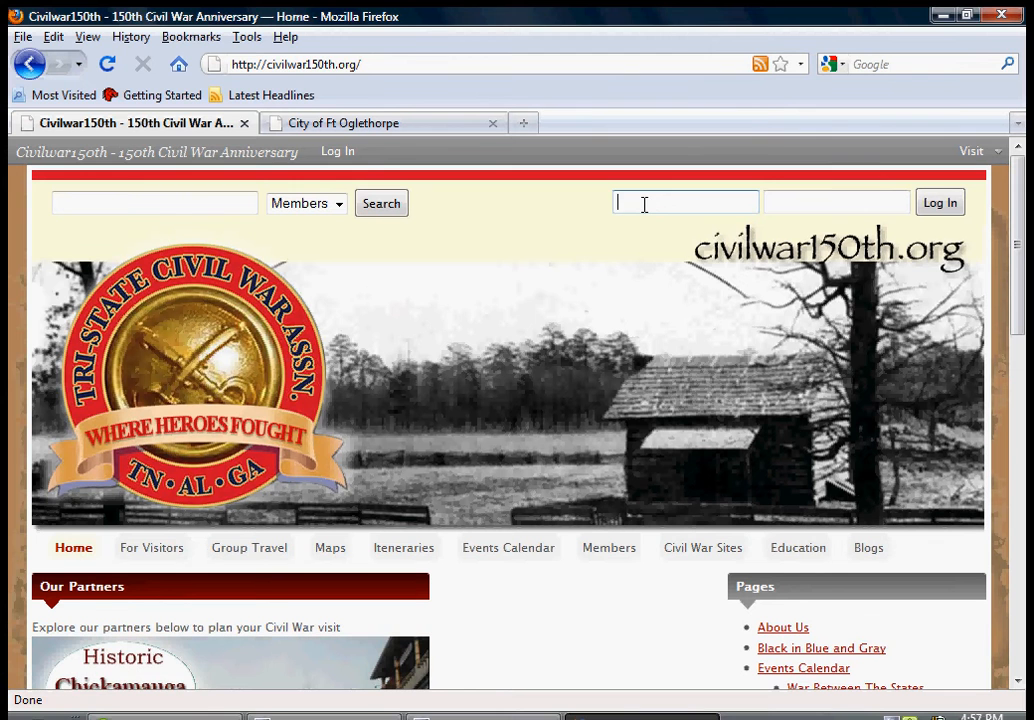
click(577, 66)
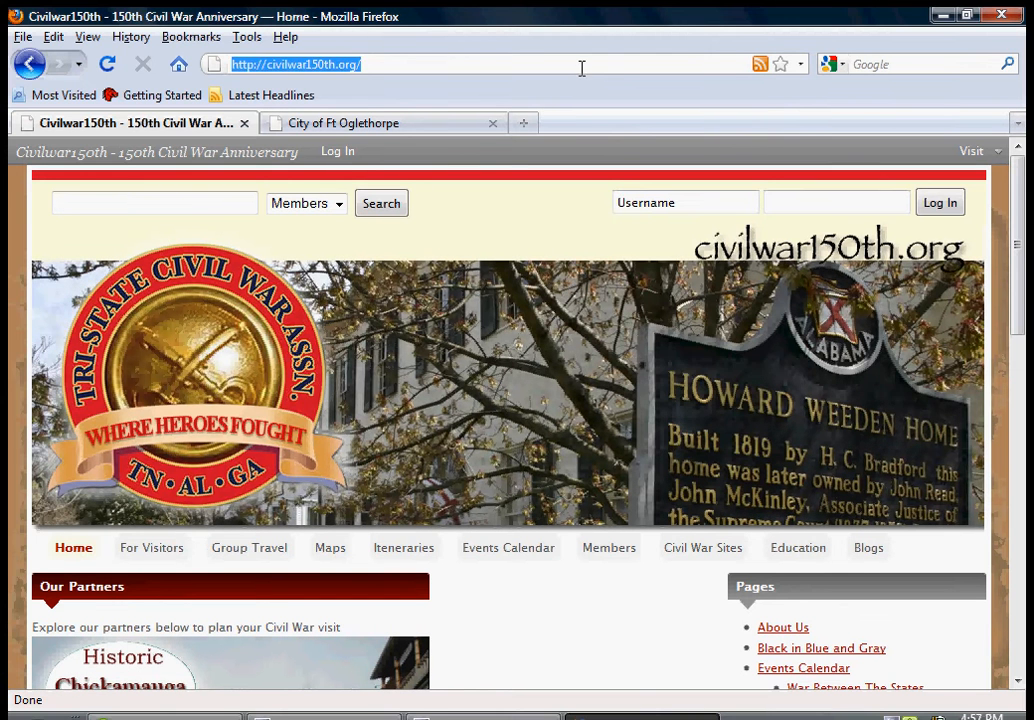
click(583, 69)
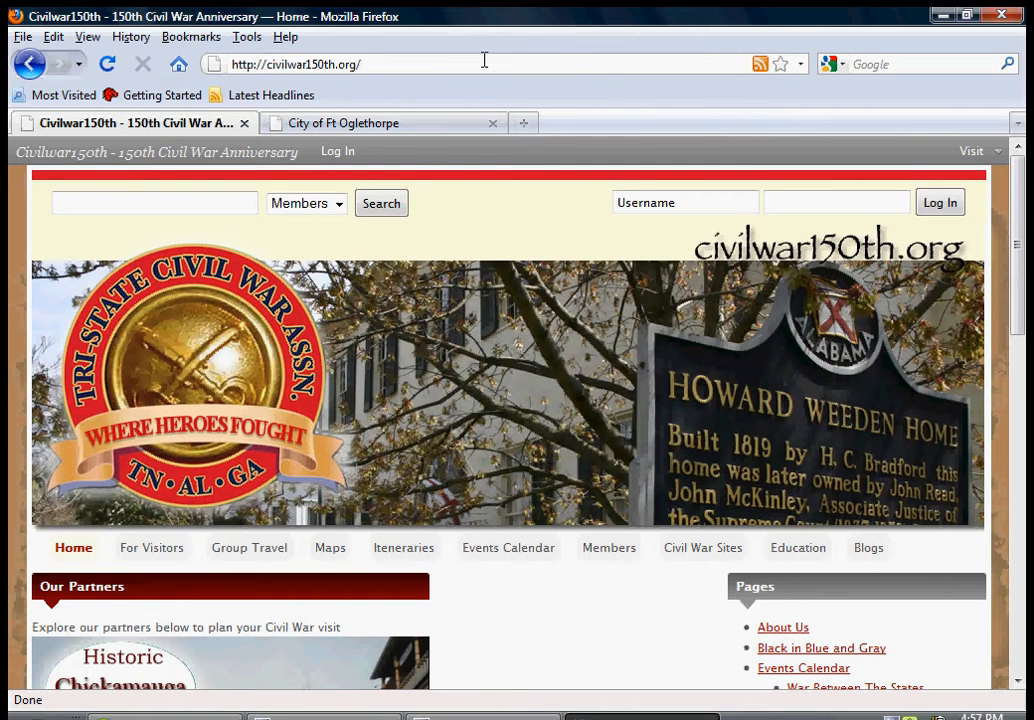
text(wp)
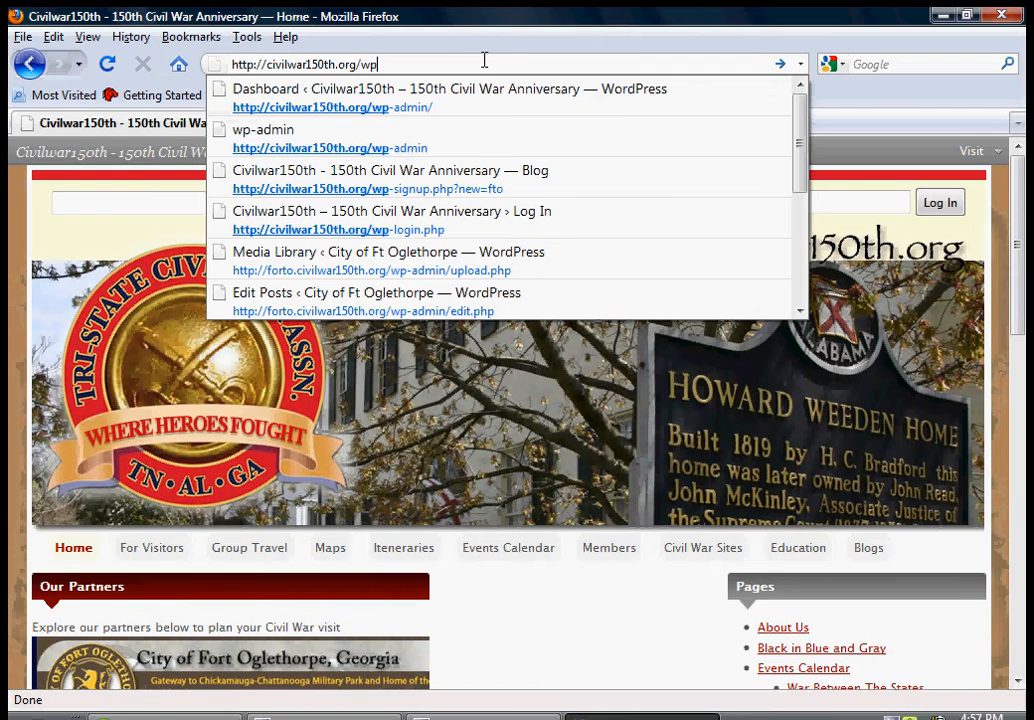
text(-admin)
key(Return)
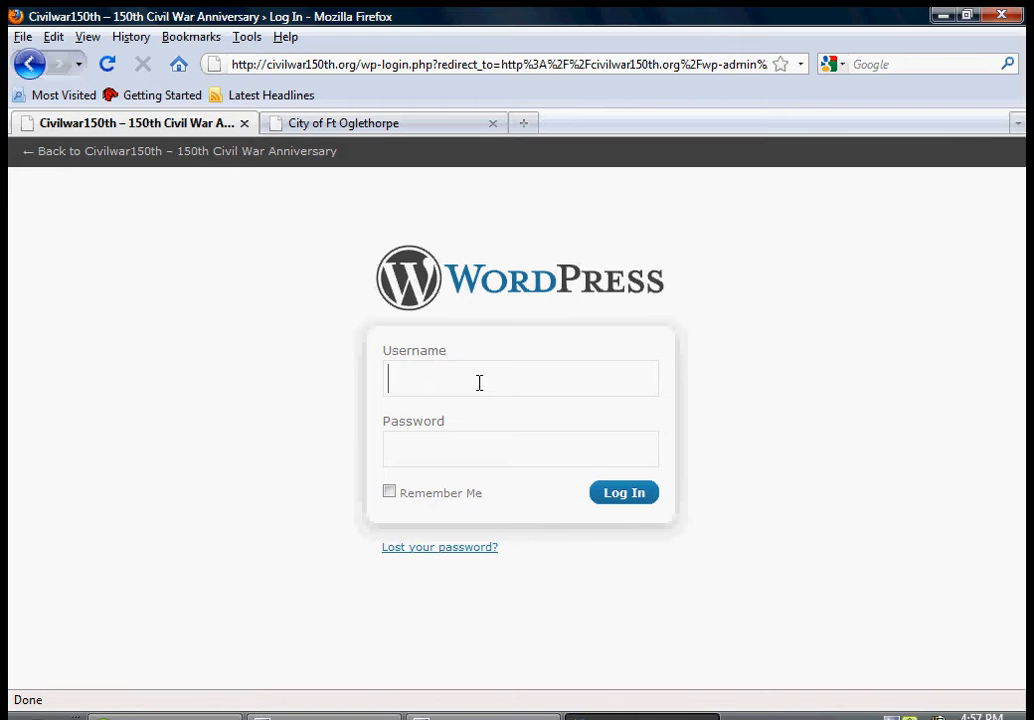
Enter the account's username and password and log in to WordPress.
text(for)
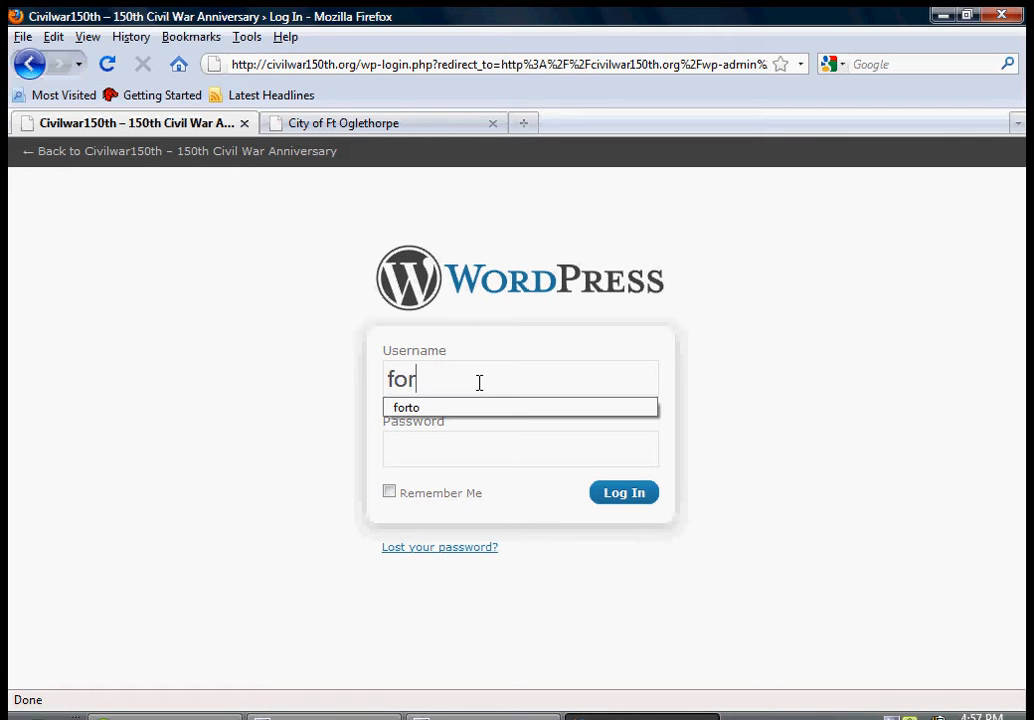
key(BackSpace)
key(BackSpace)
text(t)
key(Tab)
text(*******)
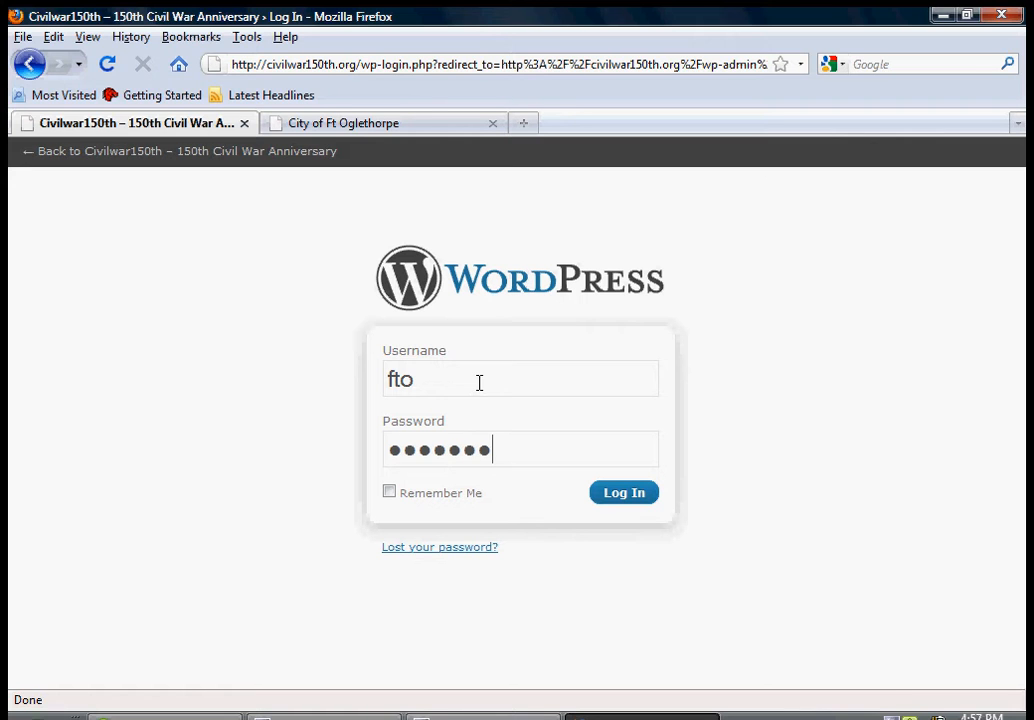
key(Return)
click(637, 493)
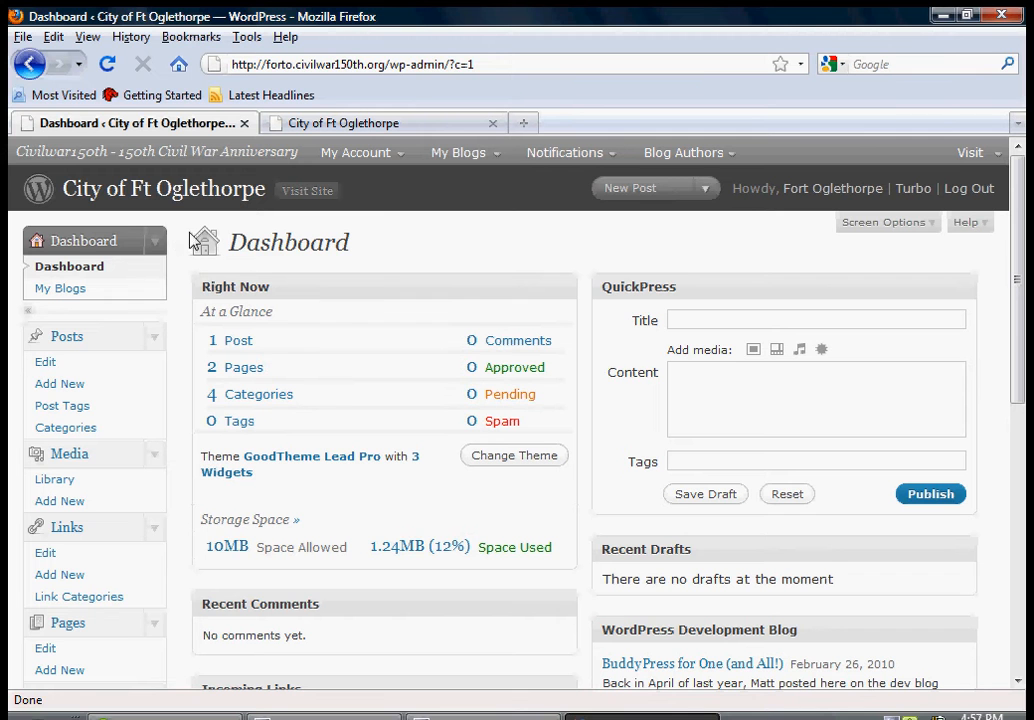
Look over the public City of Ft Oglethorpe home page from its header to its footer.
click(330, 121)
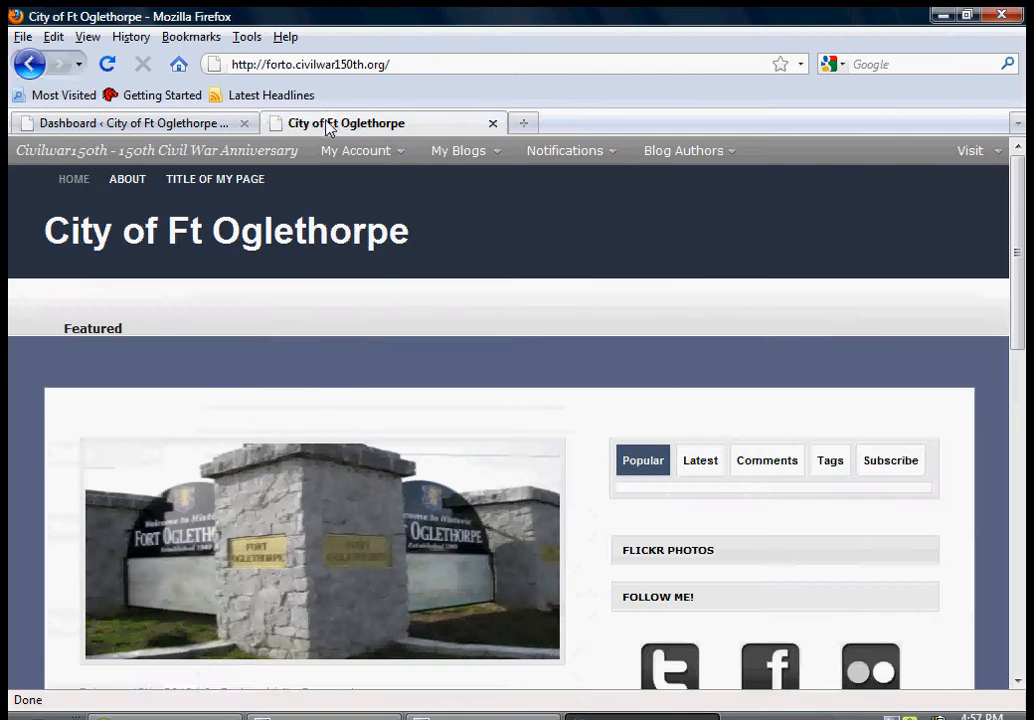
drag(1027, 222, 1018, 300)
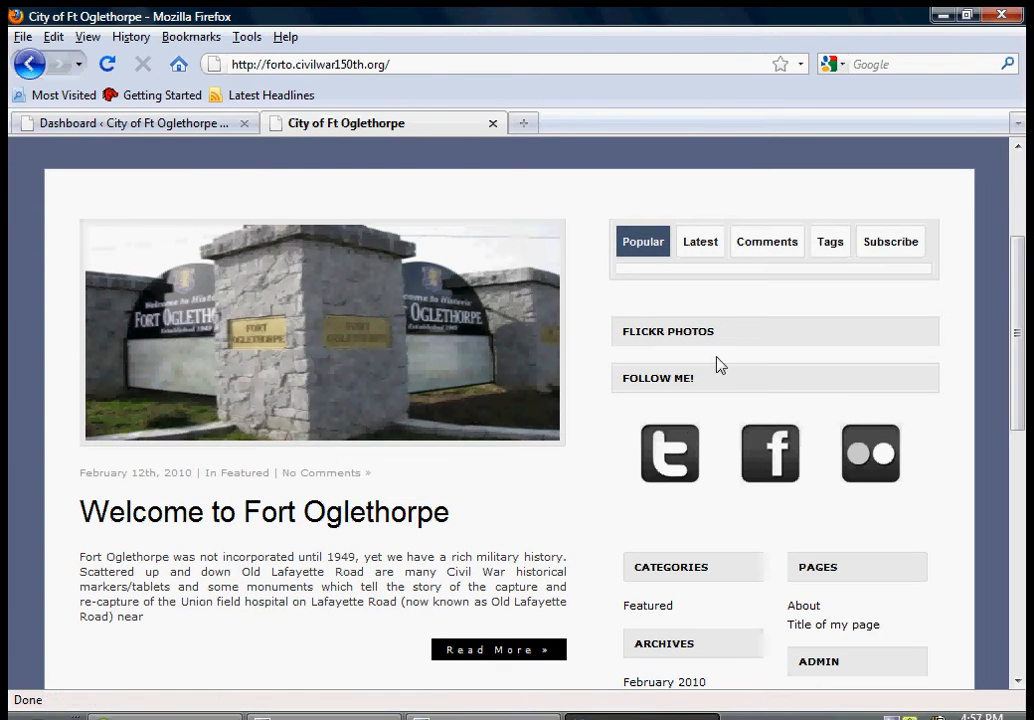
drag(1017, 290, 1018, 425)
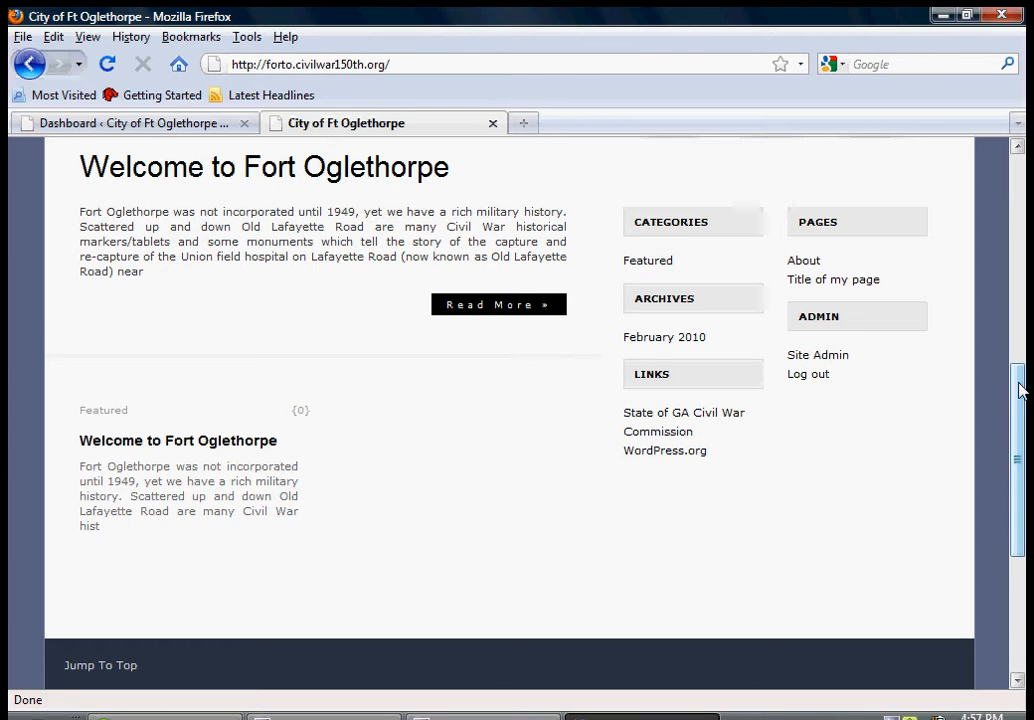
drag(1020, 390, 1016, 480)
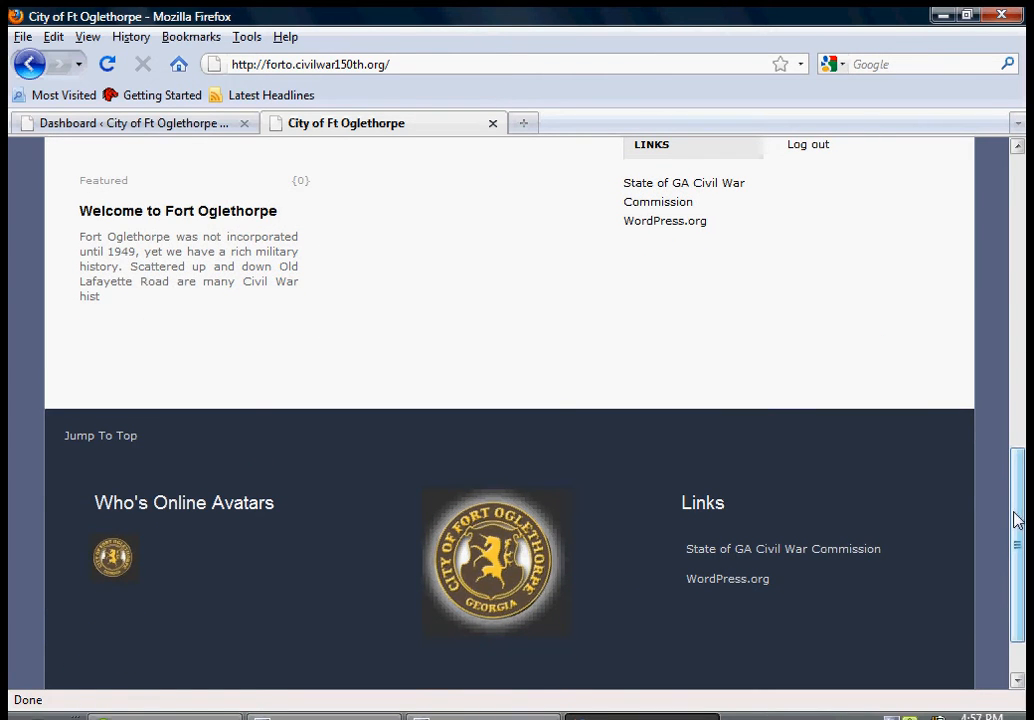
drag(1016, 519, 1012, 222)
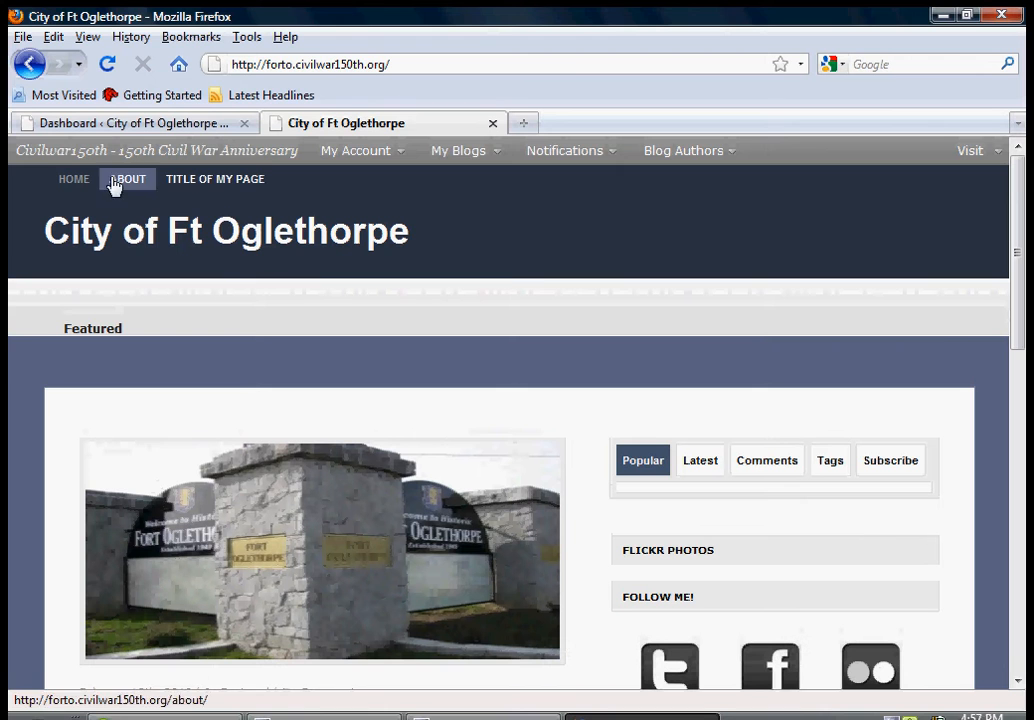
Create a new post in the dashboard titled "my new post" with the body text "this is my post".
click(196, 123)
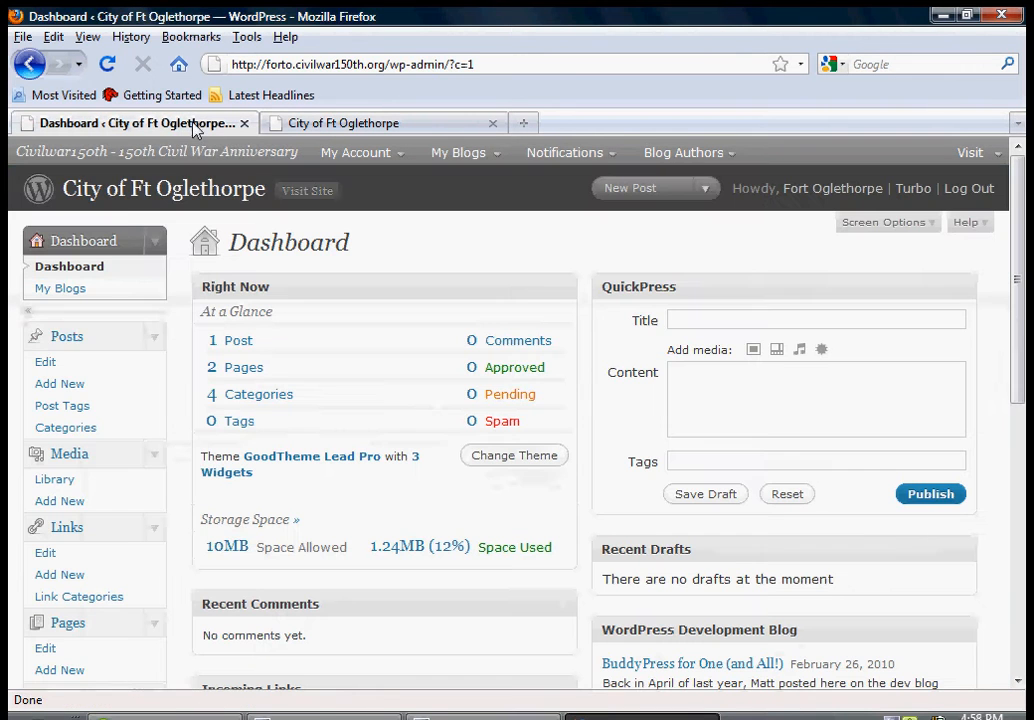
click(70, 387)
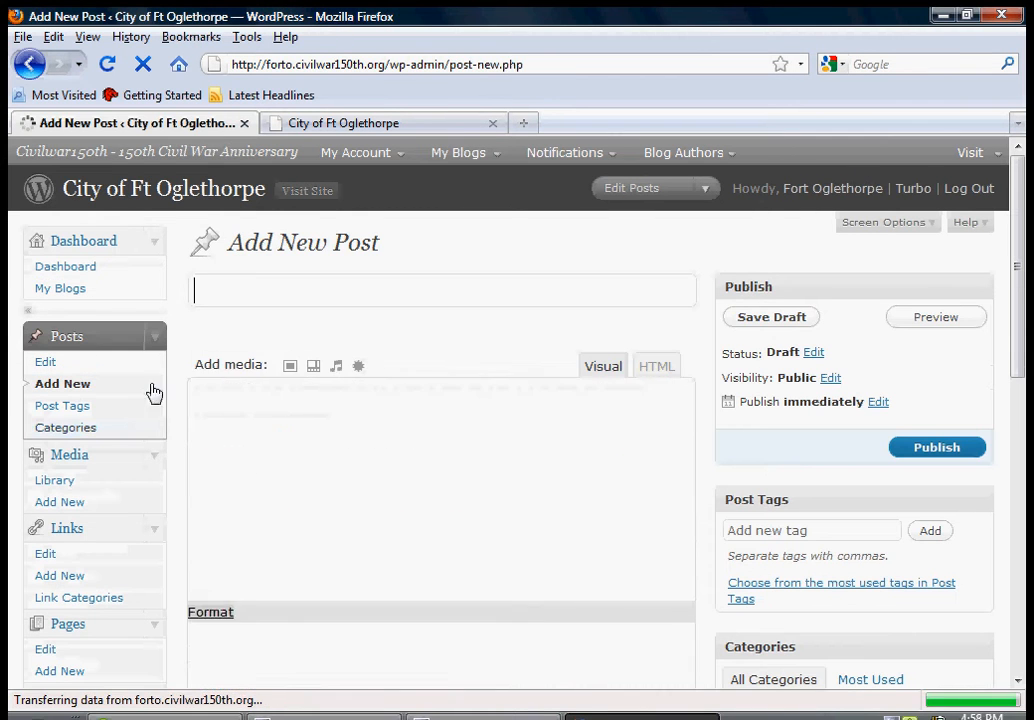
text(my )
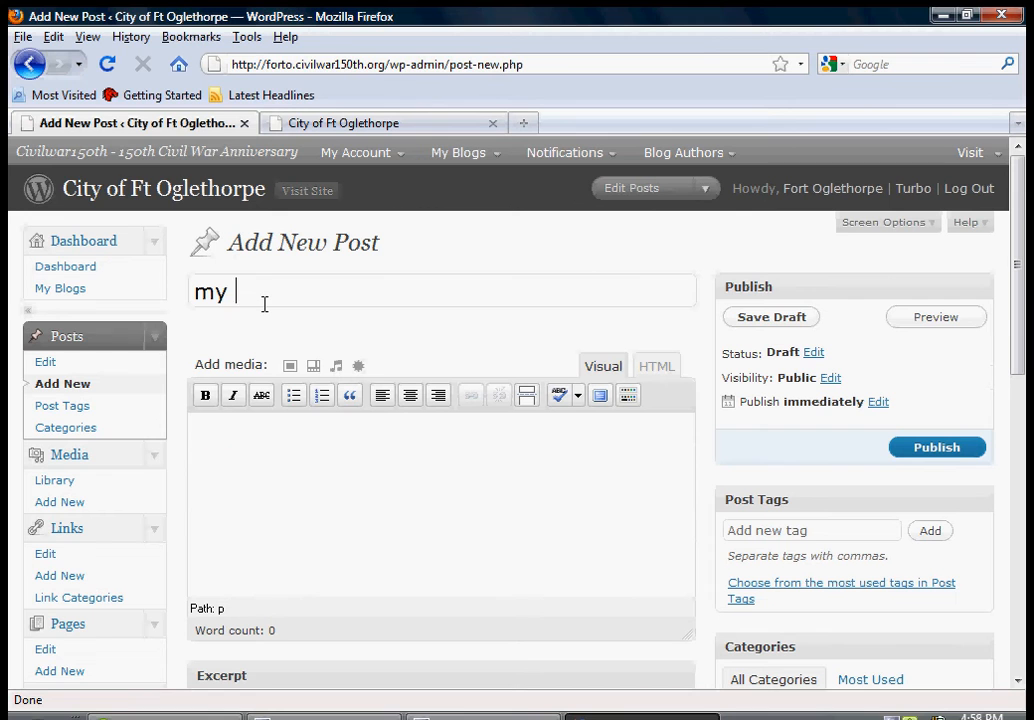
text(new post)
key(Tab)
text(this is m)
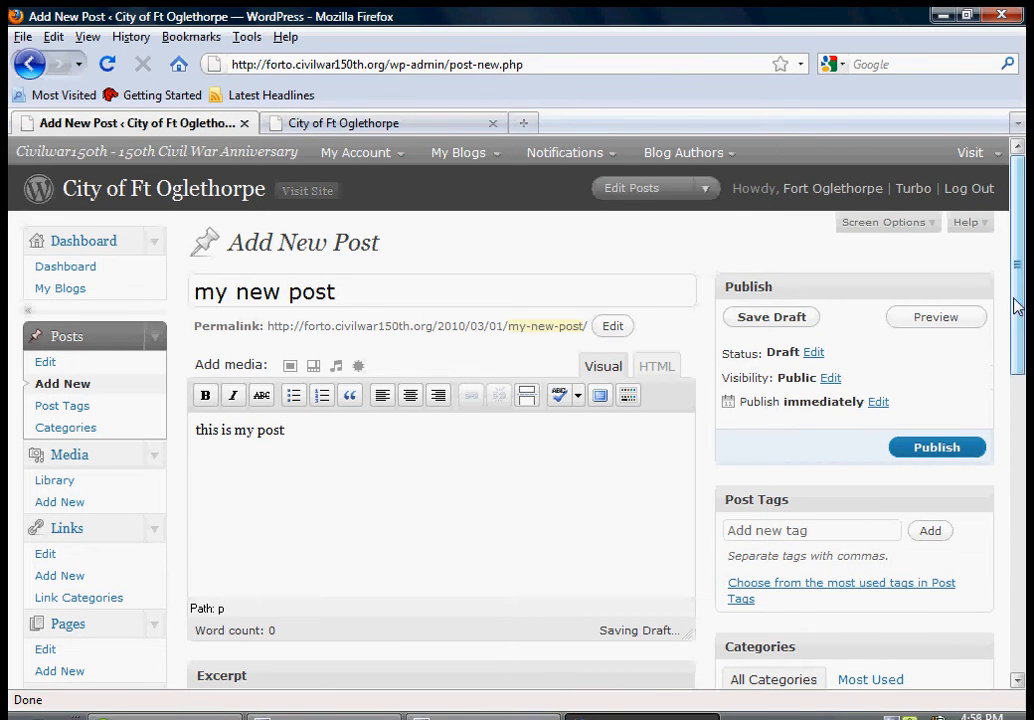
Make sure the new post is in the Featured category, and check the featured article on the public site.
drag(1015, 302, 1022, 405)
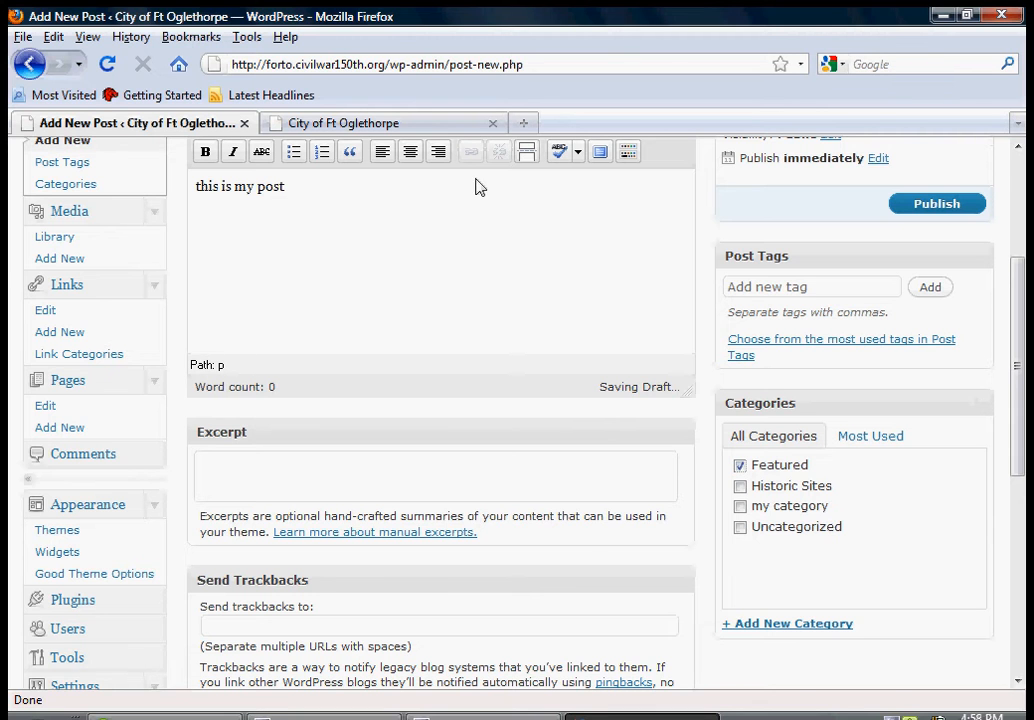
click(437, 128)
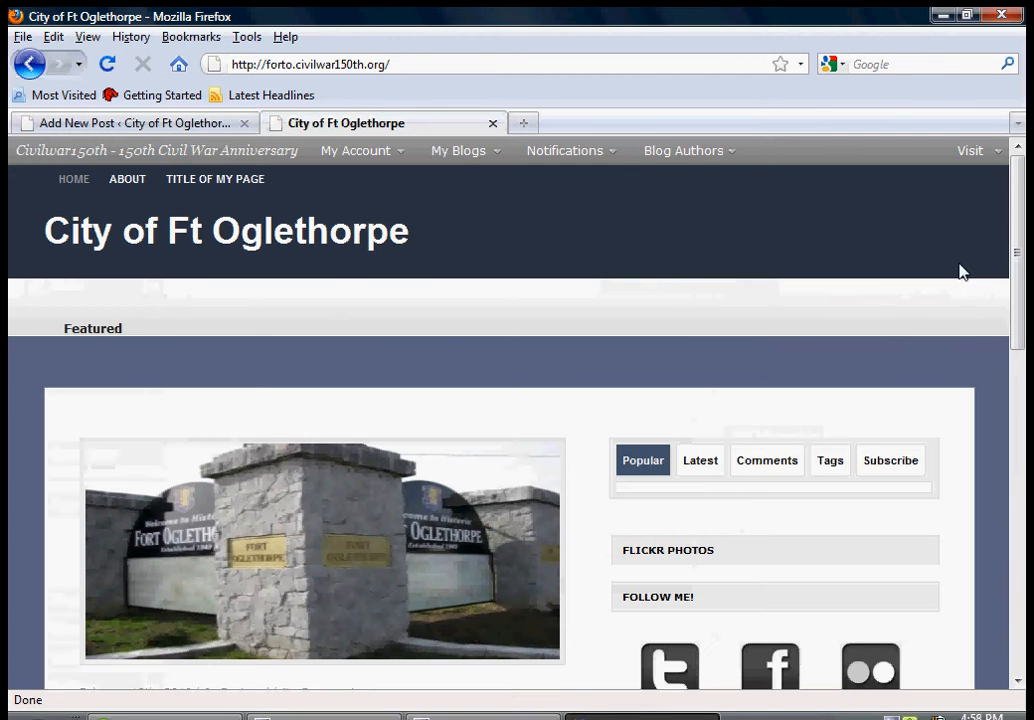
drag(1016, 268, 1018, 351)
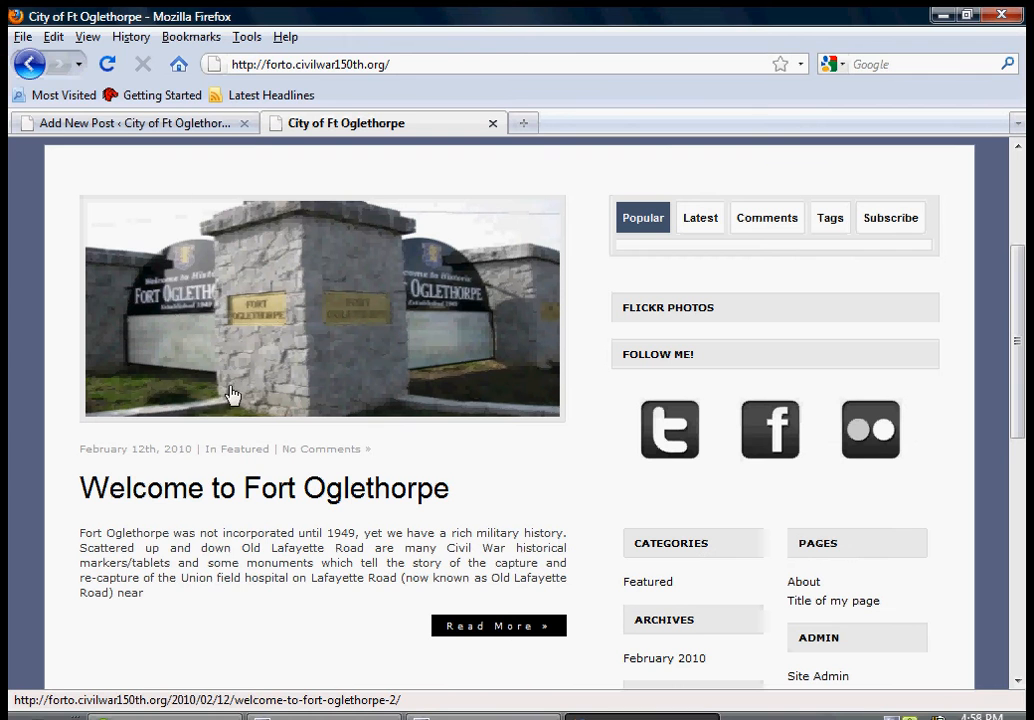
click(193, 131)
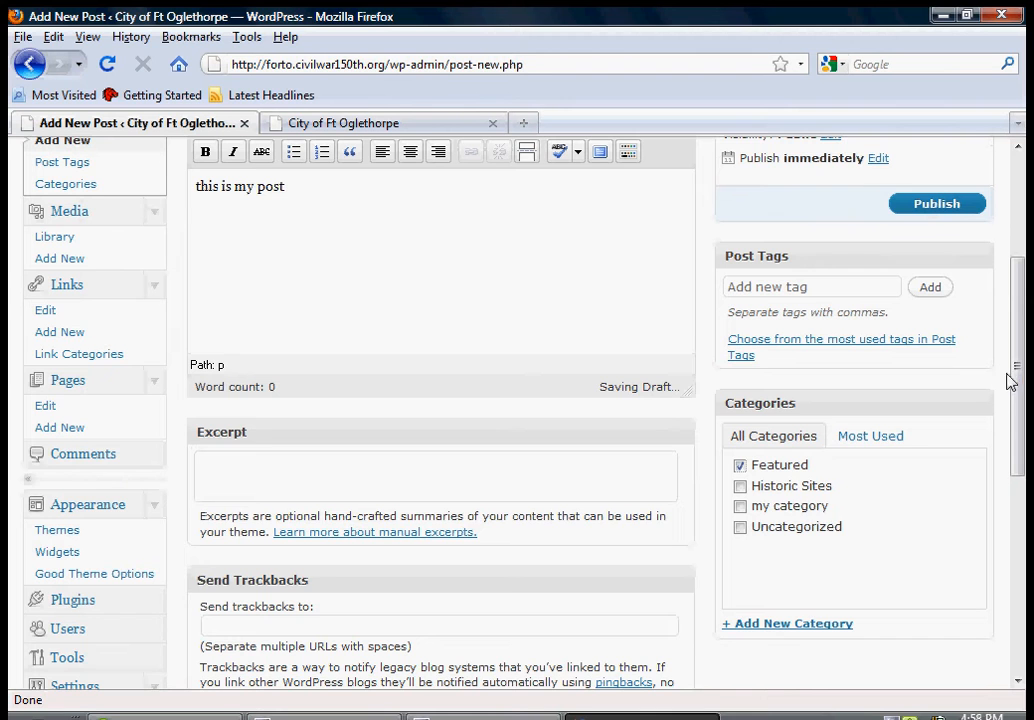
drag(1018, 369, 1020, 528)
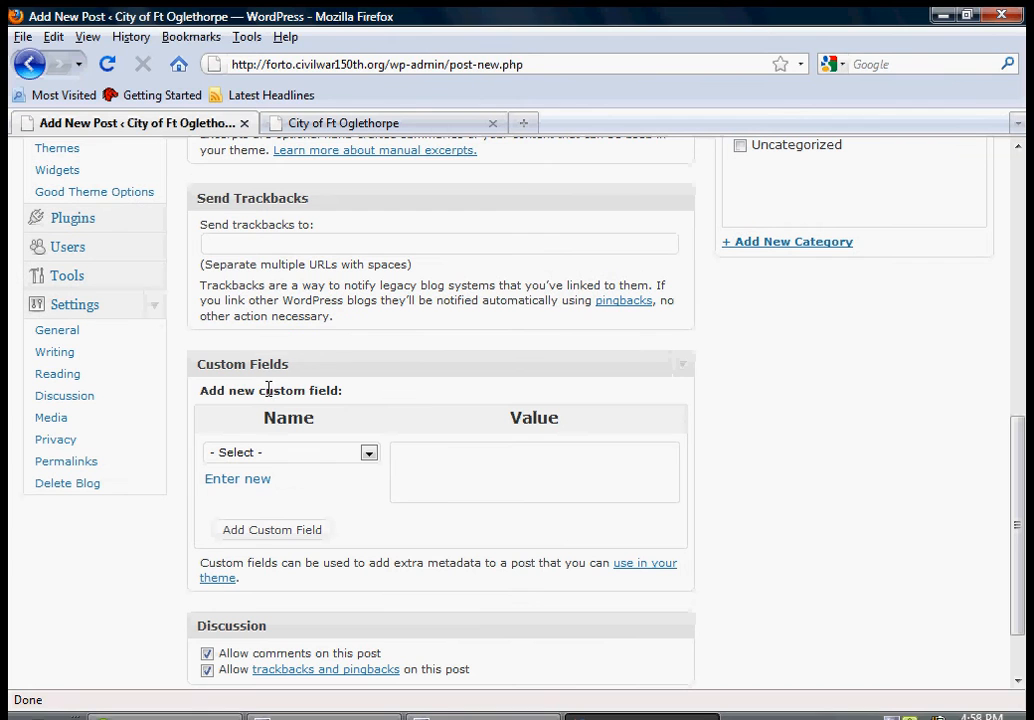
click(369, 455)
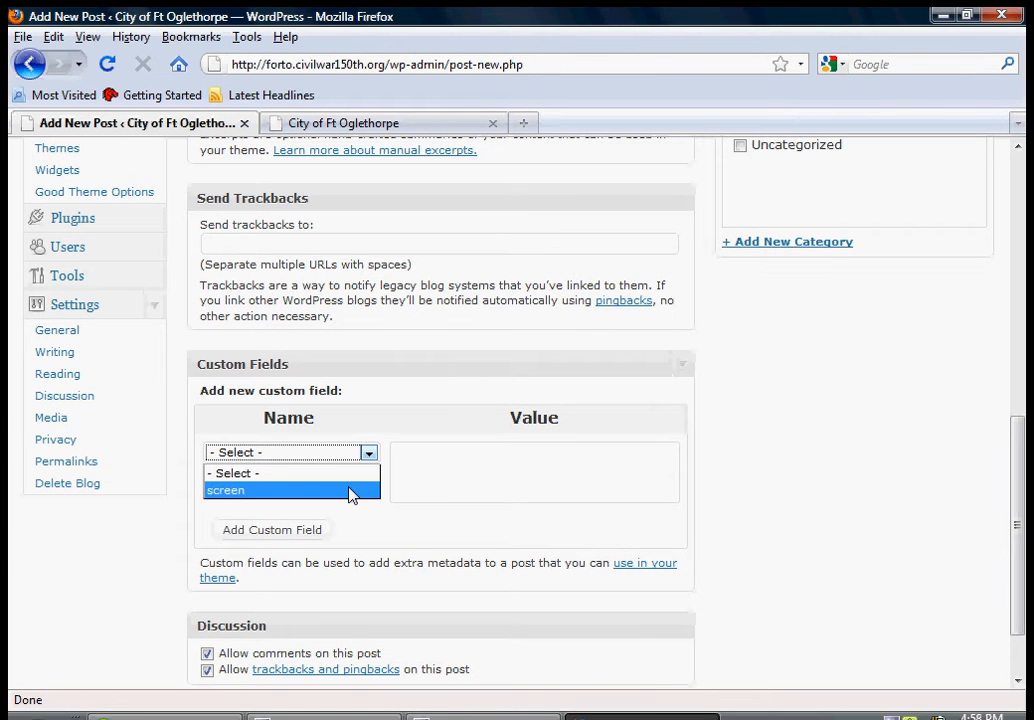
click(352, 492)
click(406, 471)
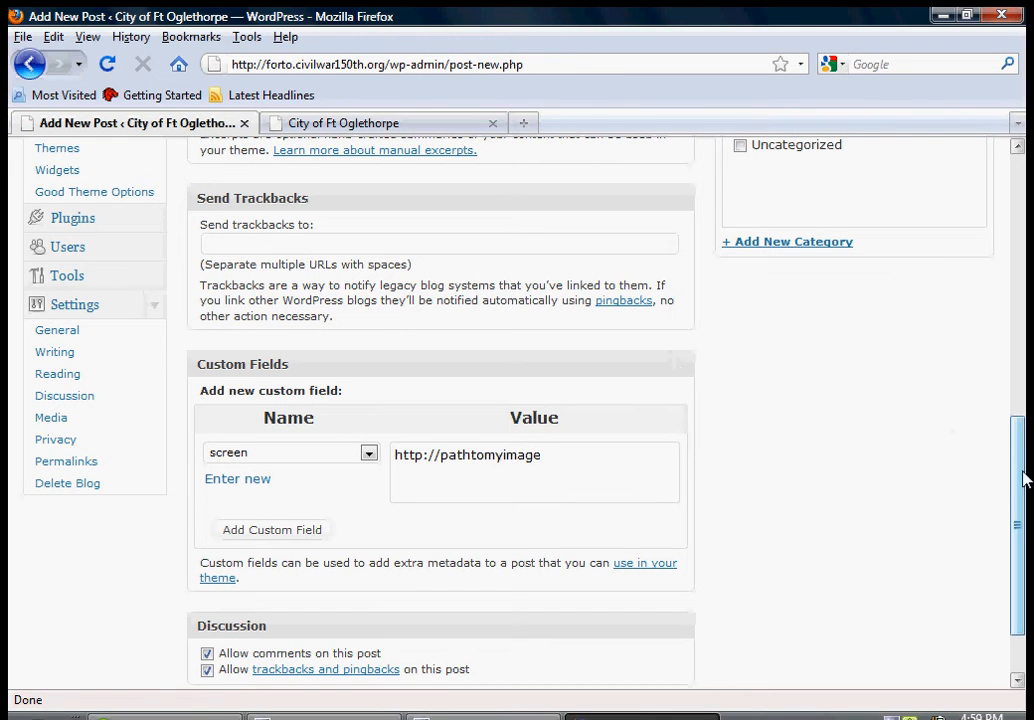
drag(1022, 478, 977, 287)
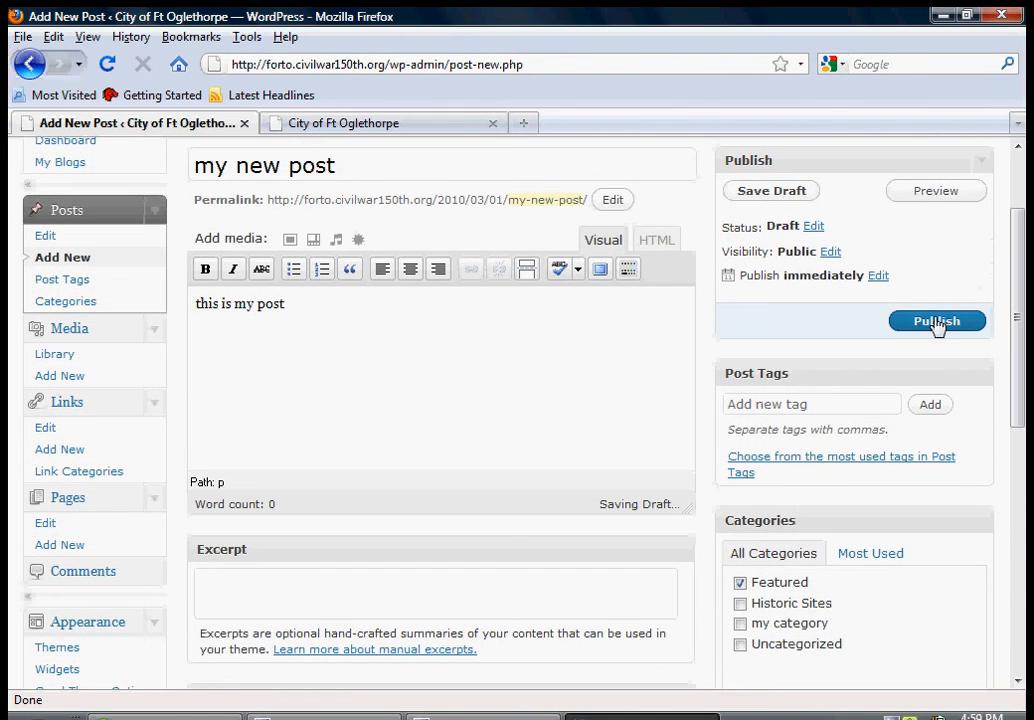
click(936, 323)
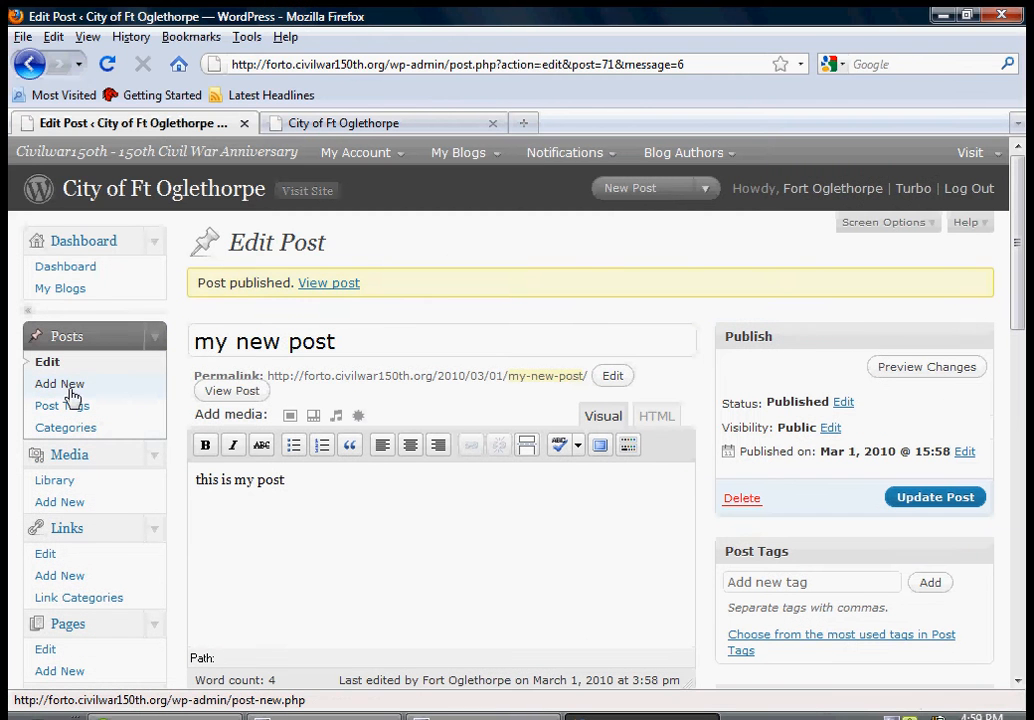
Reopen "my new post" for editing from the post list and review its custom field and categories.
click(55, 370)
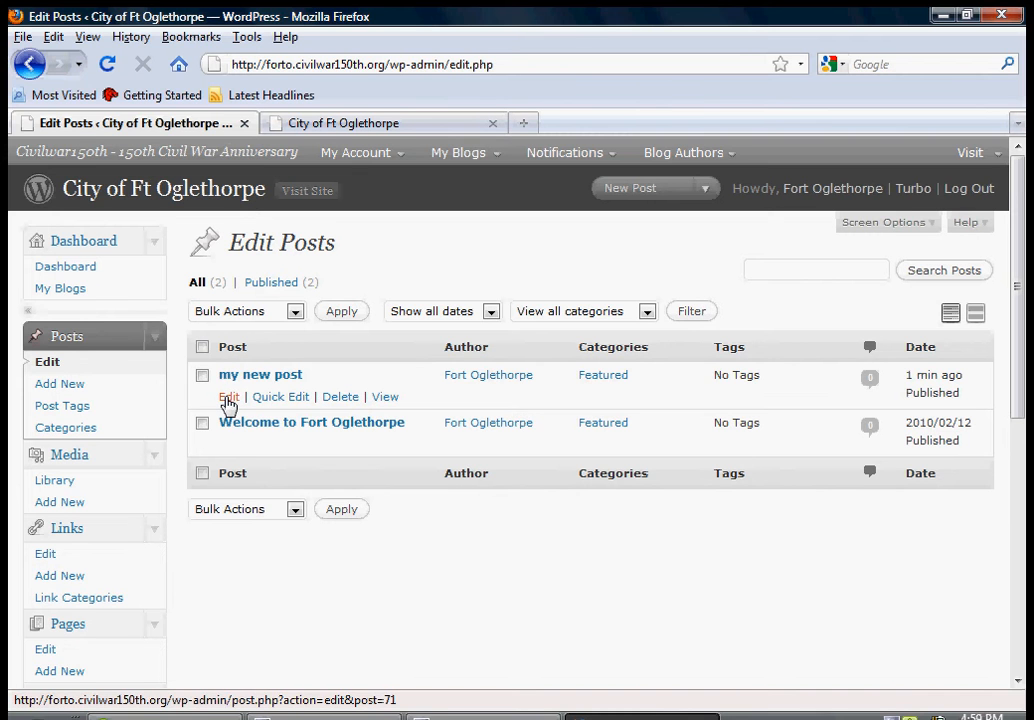
click(228, 400)
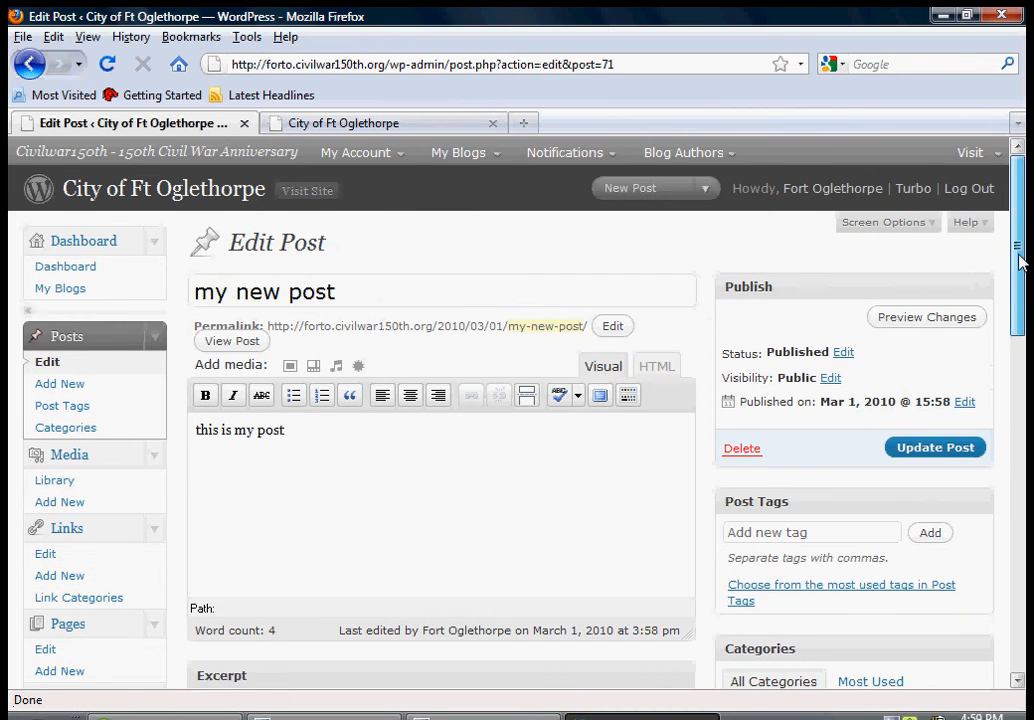
drag(1025, 258, 1024, 300)
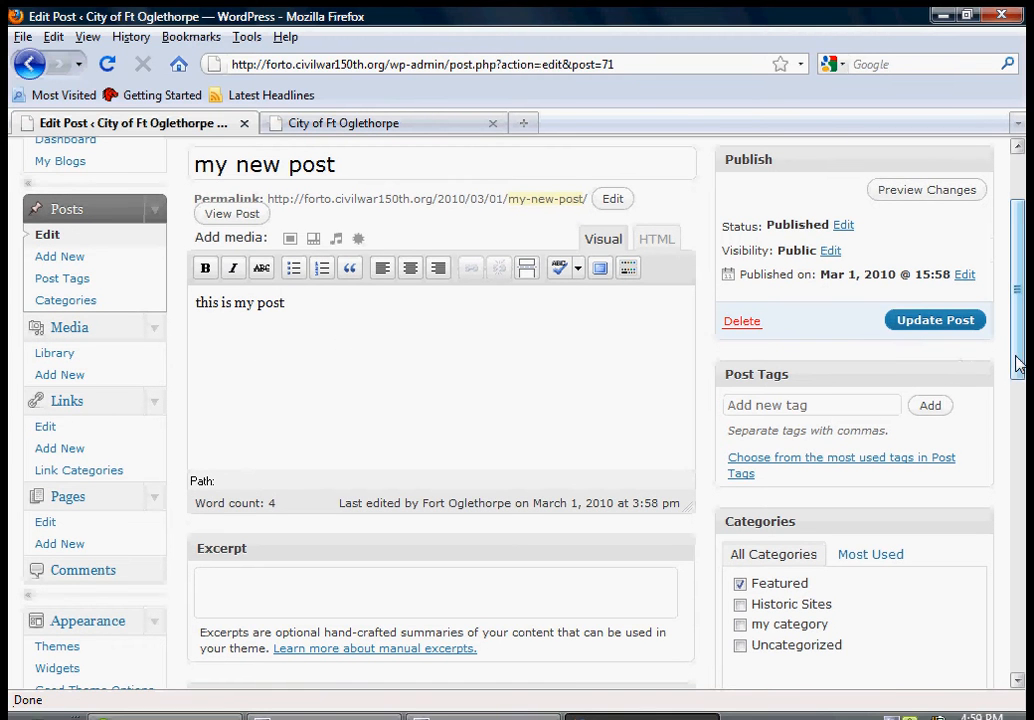
drag(1018, 362, 1026, 508)
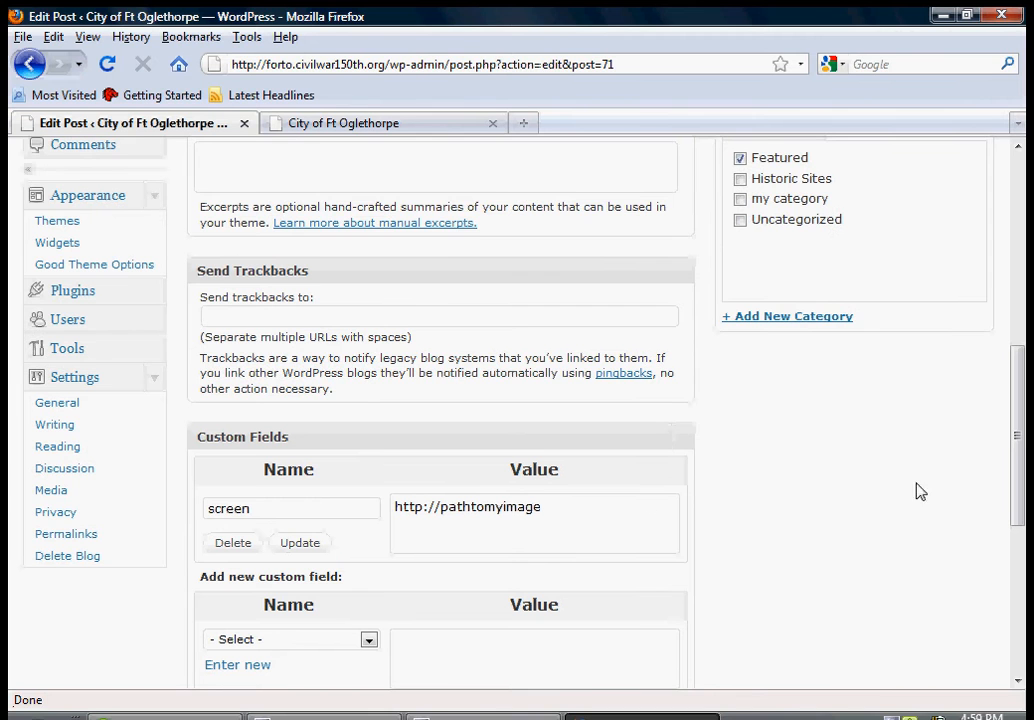
scroll(600, 380, up, 6)
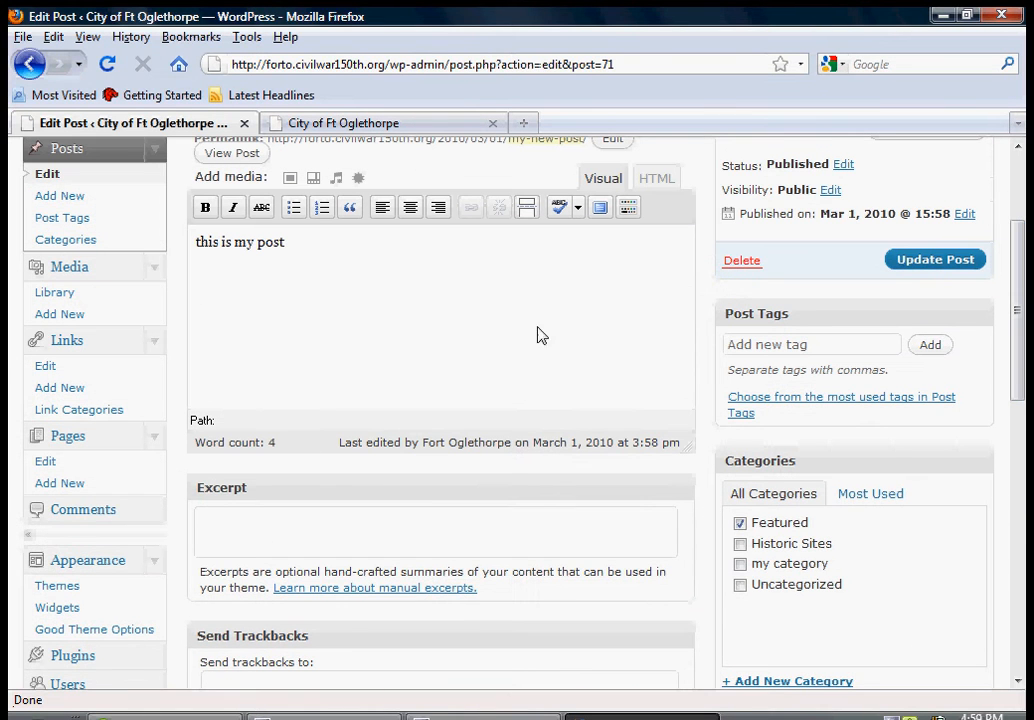
Look at the media library and the new-media upload form, closing the file chooser without picking a file.
click(50, 302)
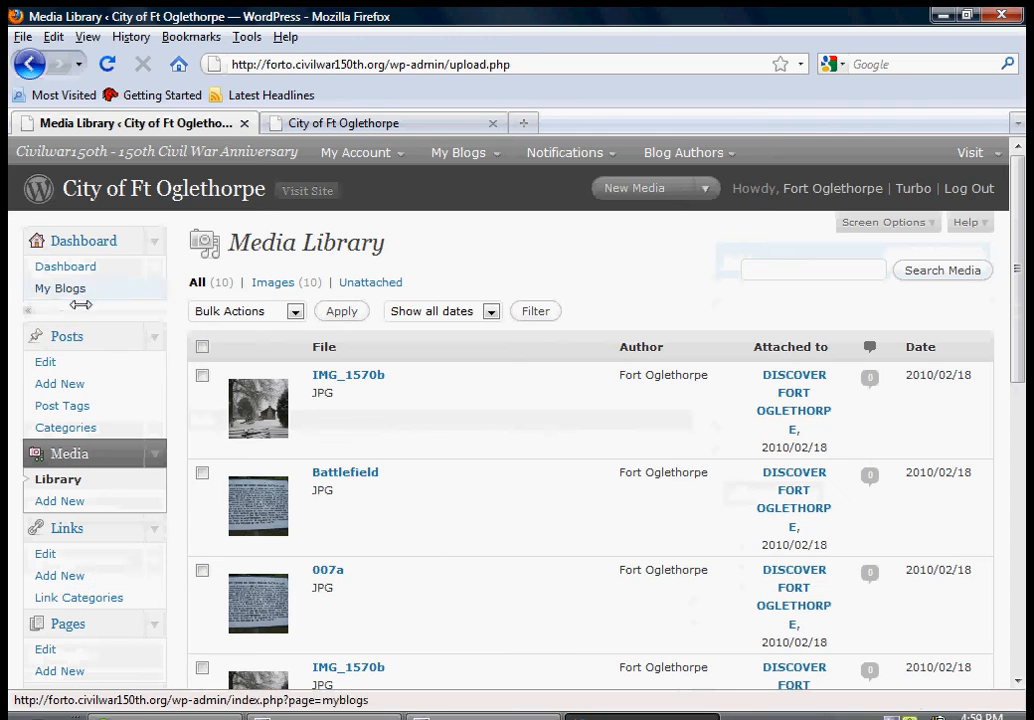
click(77, 503)
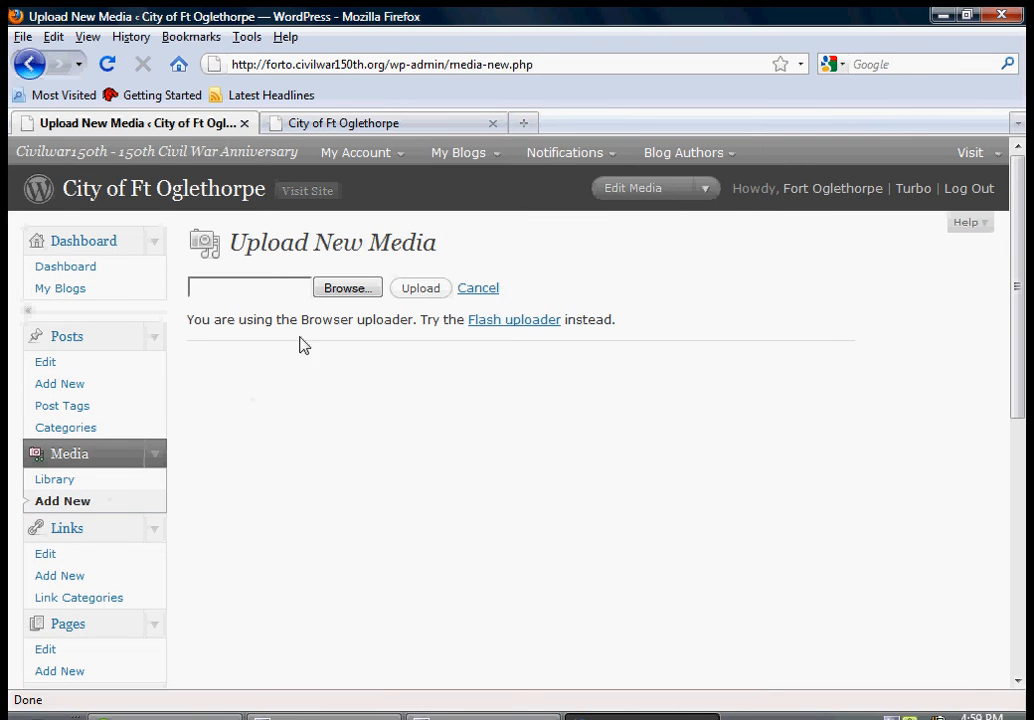
click(326, 291)
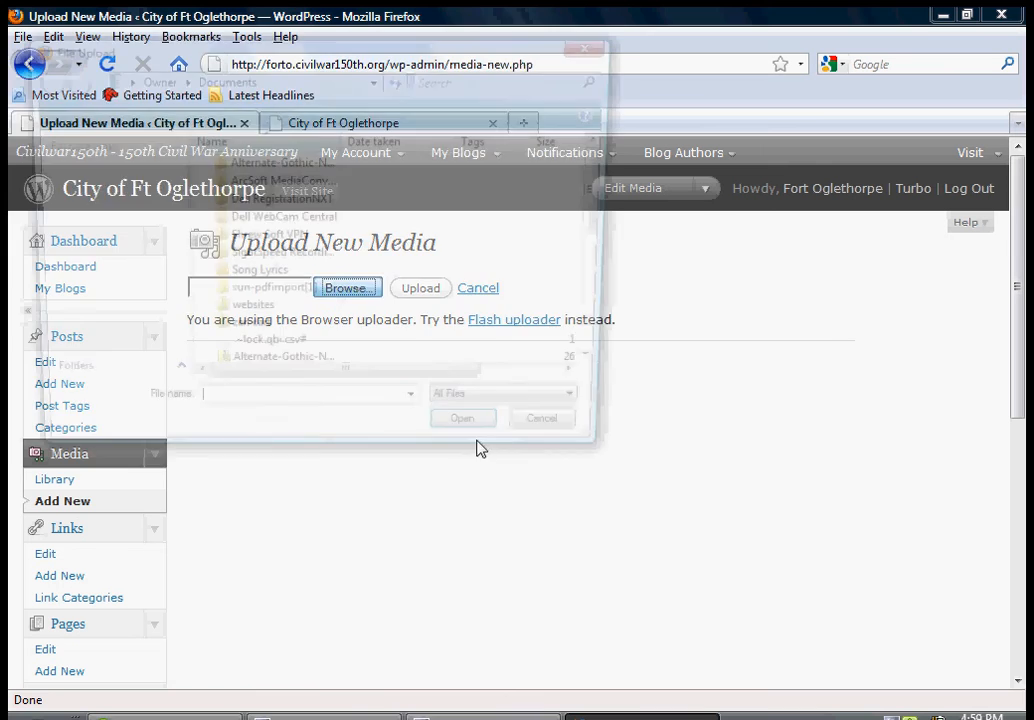
click(561, 440)
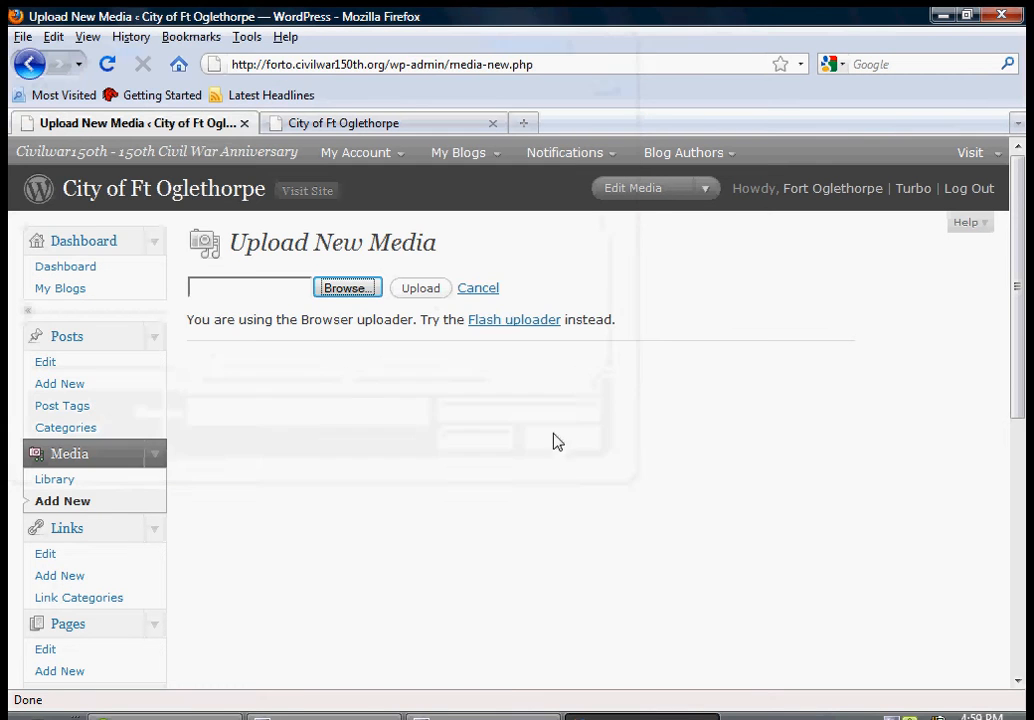
click(62, 481)
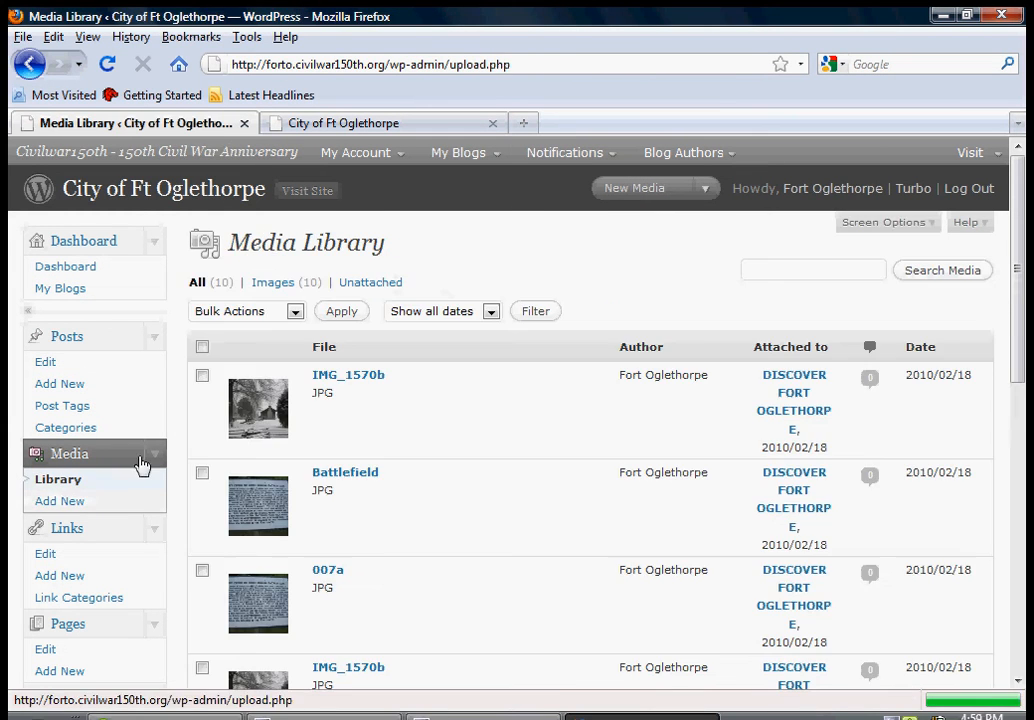
Open the topmost media library image, IMG_1570b, and copy its file URL.
click(256, 431)
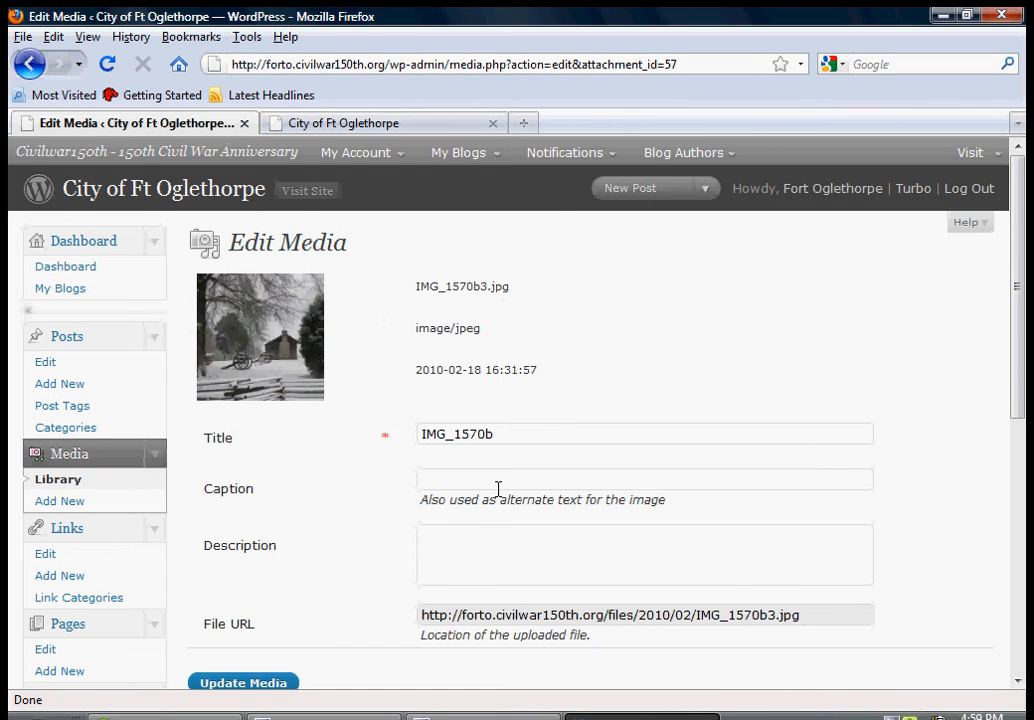
drag(421, 614, 807, 634)
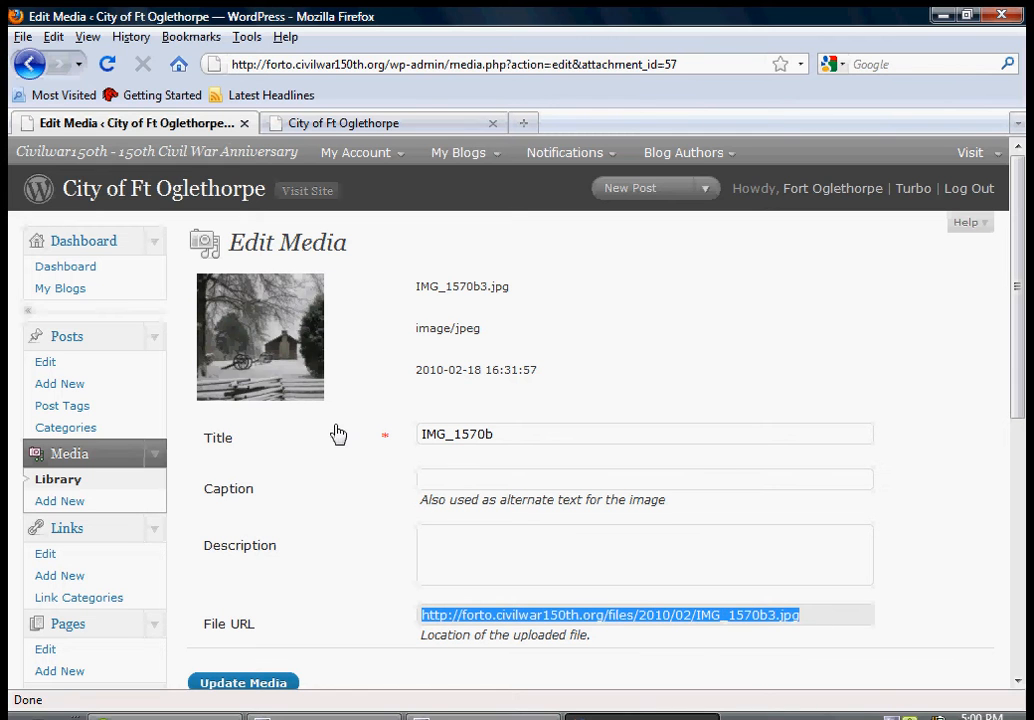
click(53, 37)
click(85, 131)
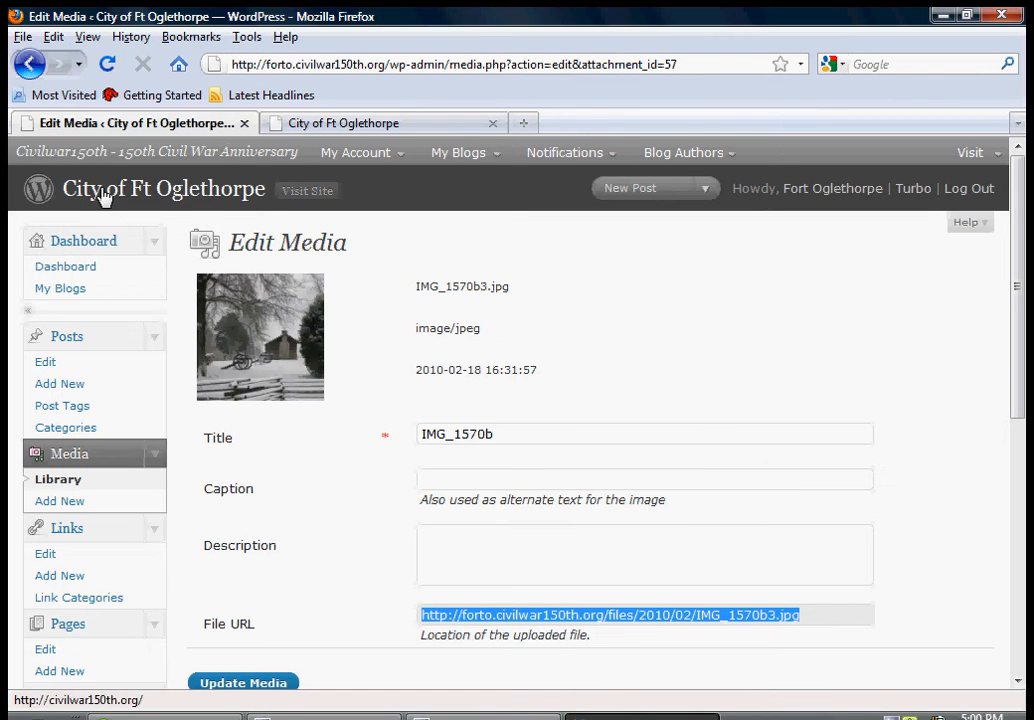
click(73, 369)
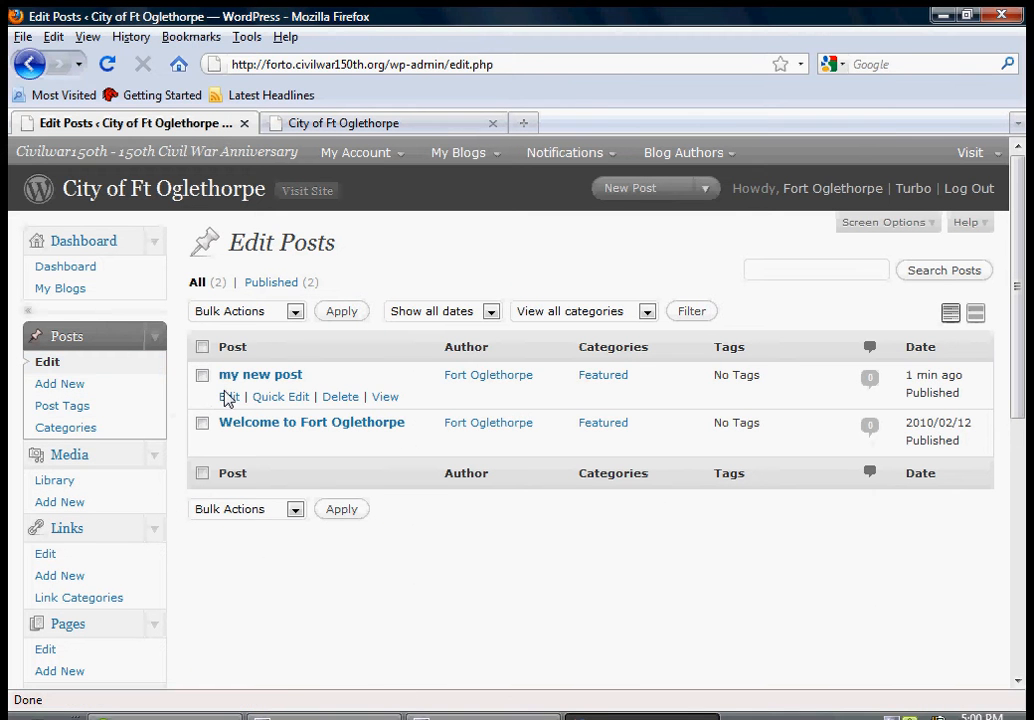
click(228, 398)
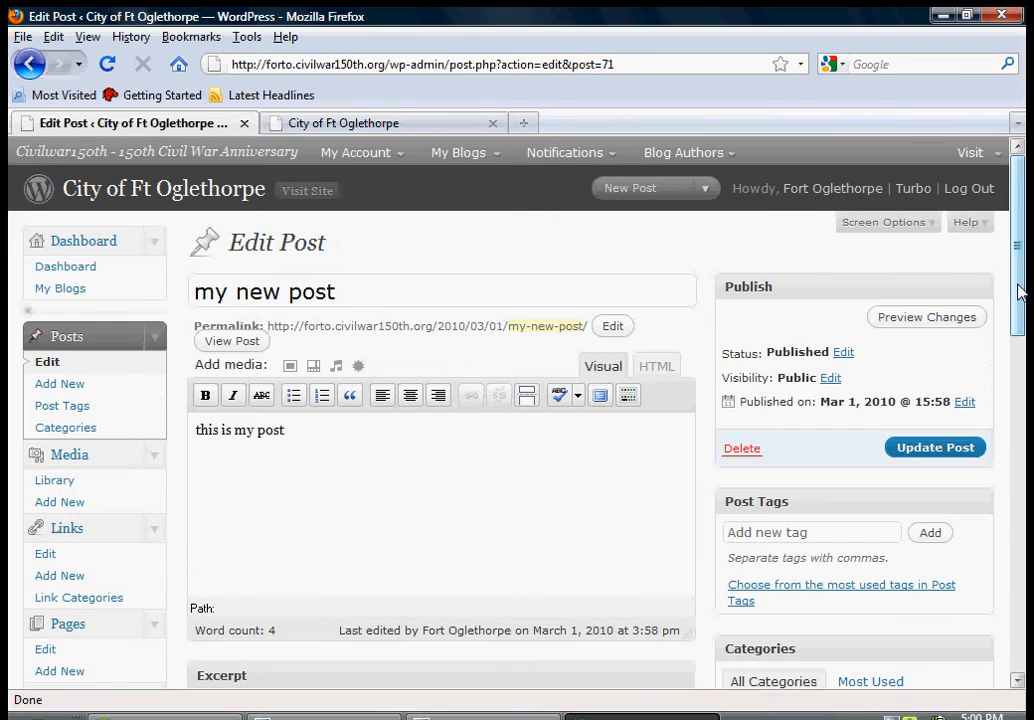
drag(1022, 289, 1029, 485)
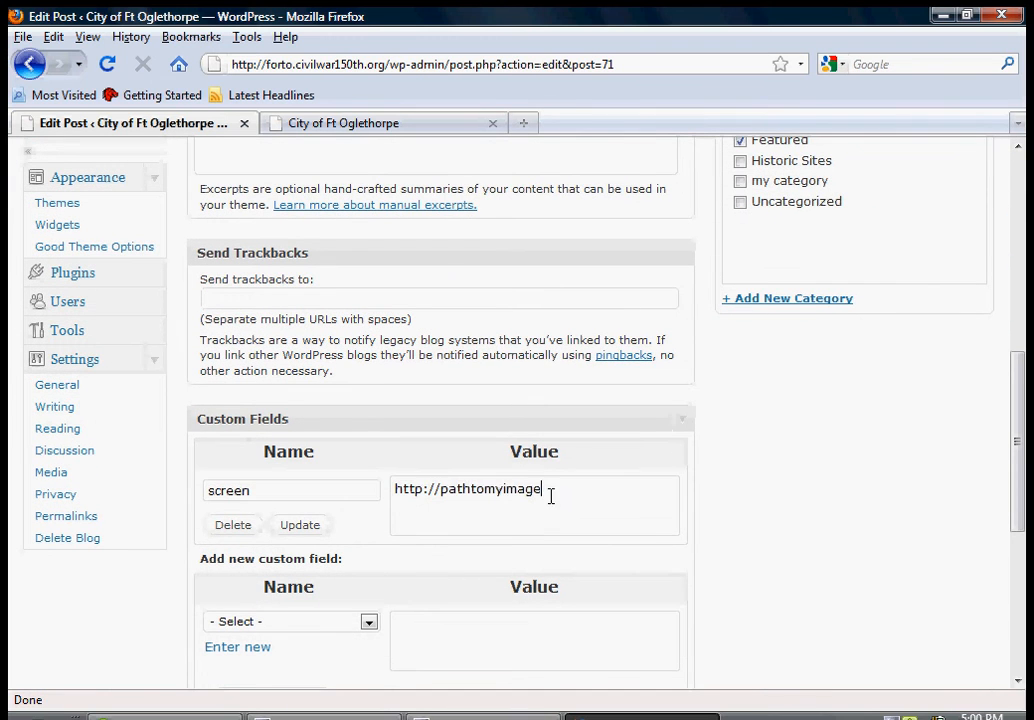
drag(550, 496, 372, 489)
key(Delete)
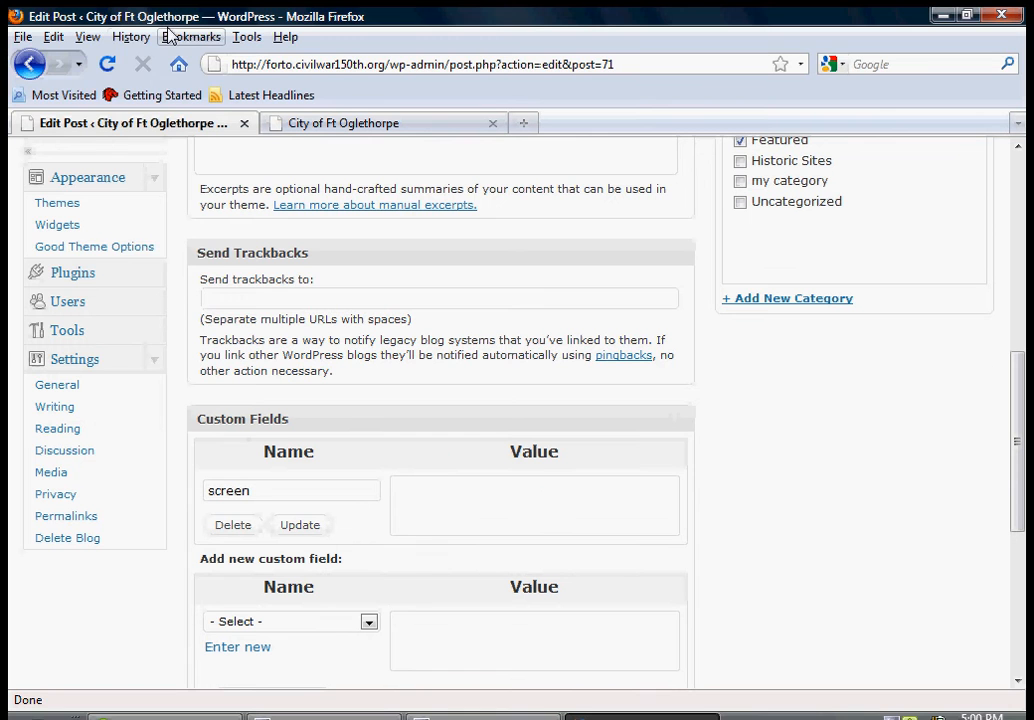
click(54, 37)
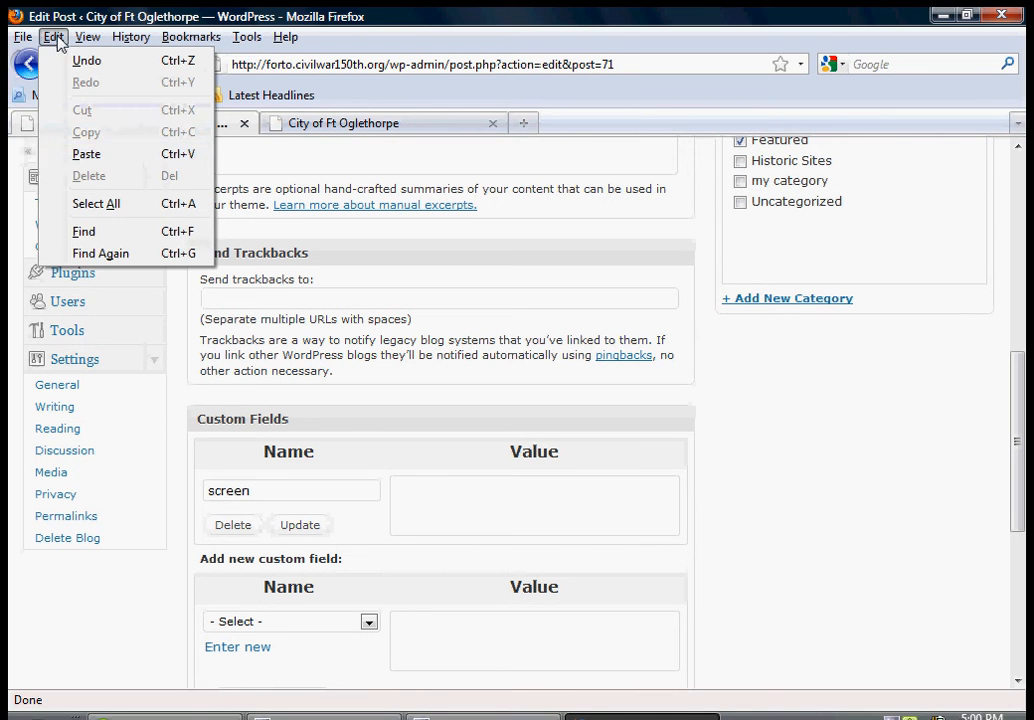
click(105, 155)
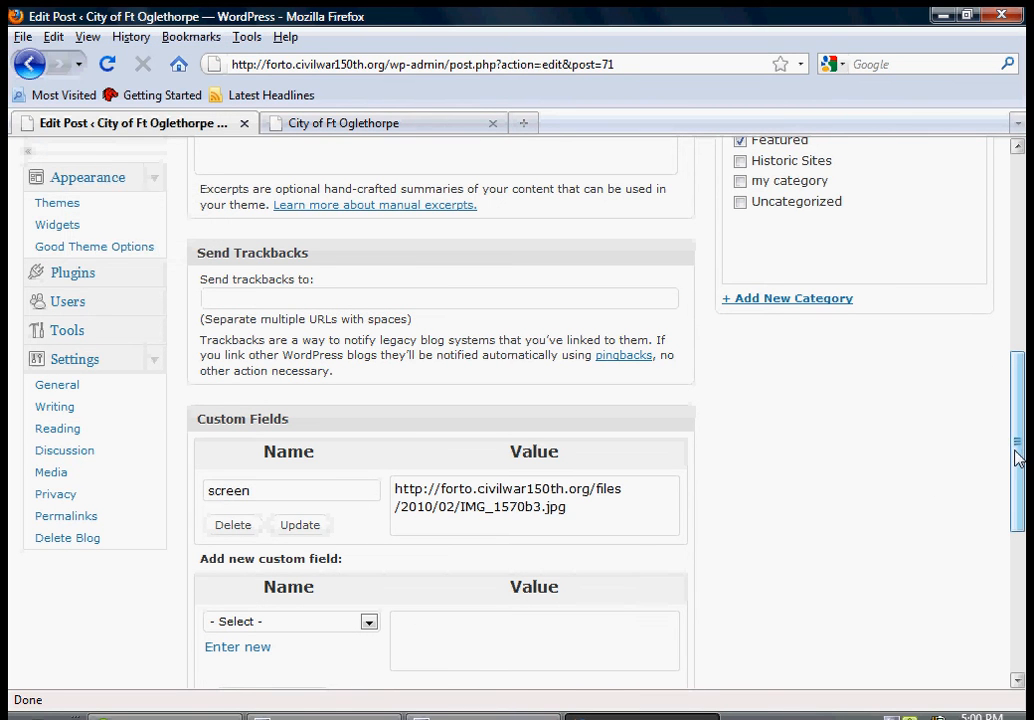
drag(1018, 458, 1018, 312)
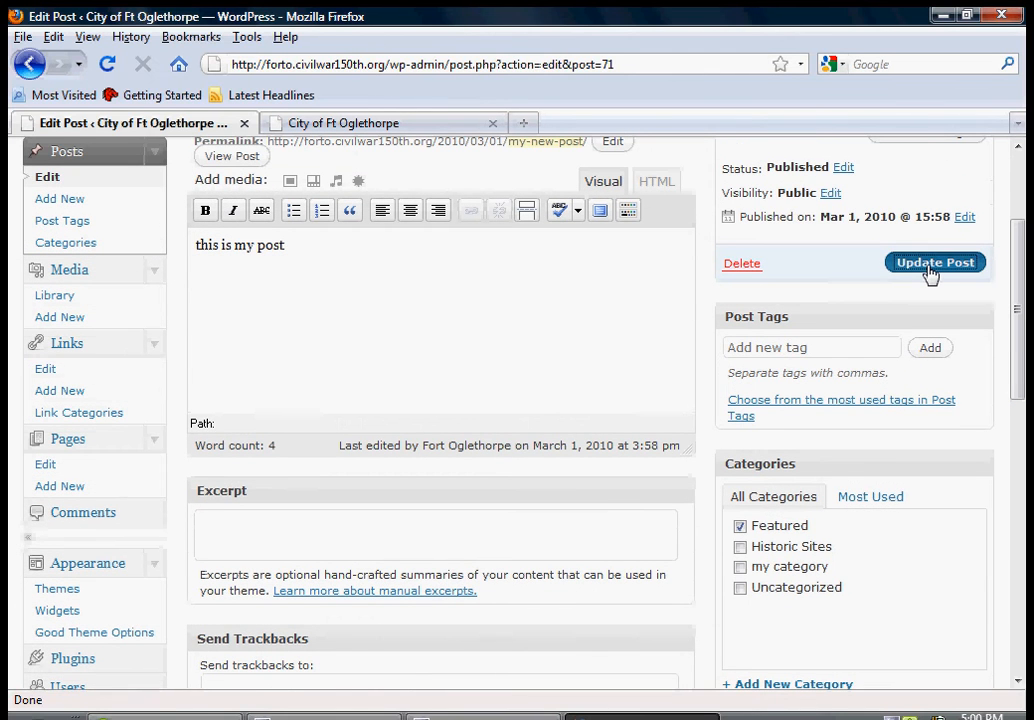
click(930, 263)
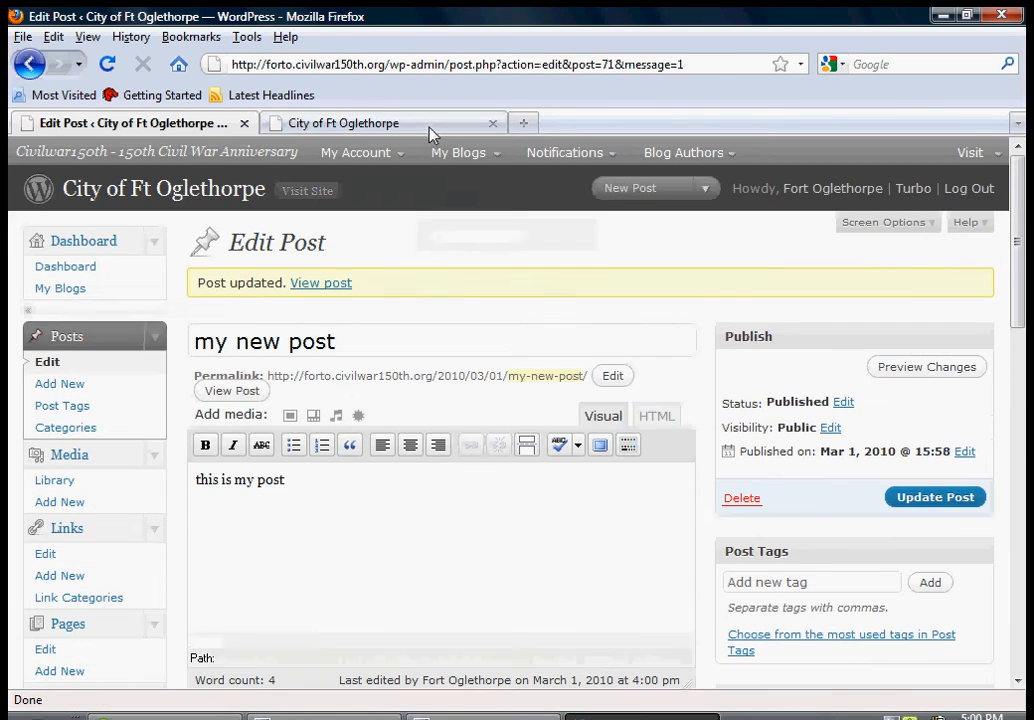
Reload the public site and check the featured article and its image.
click(429, 127)
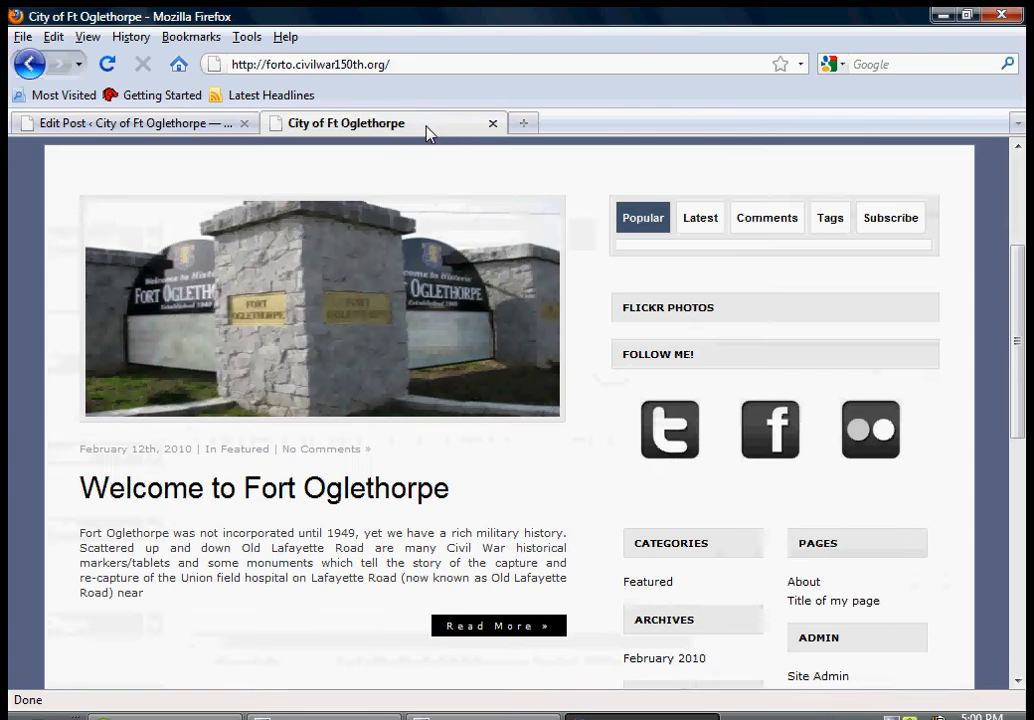
click(108, 66)
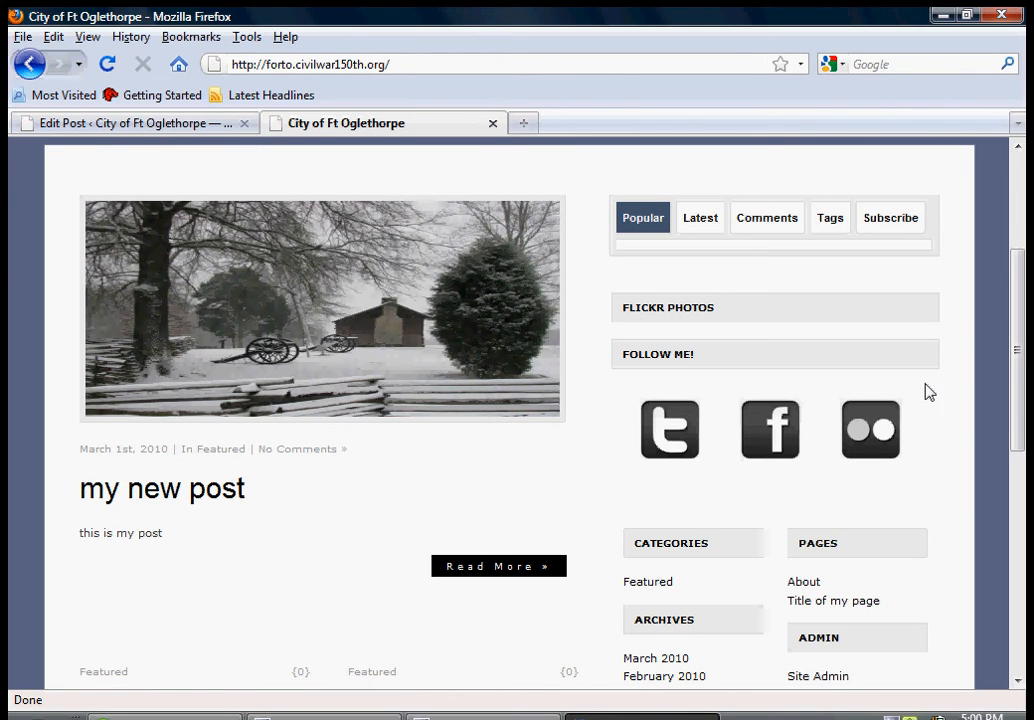
drag(1020, 342, 1018, 295)
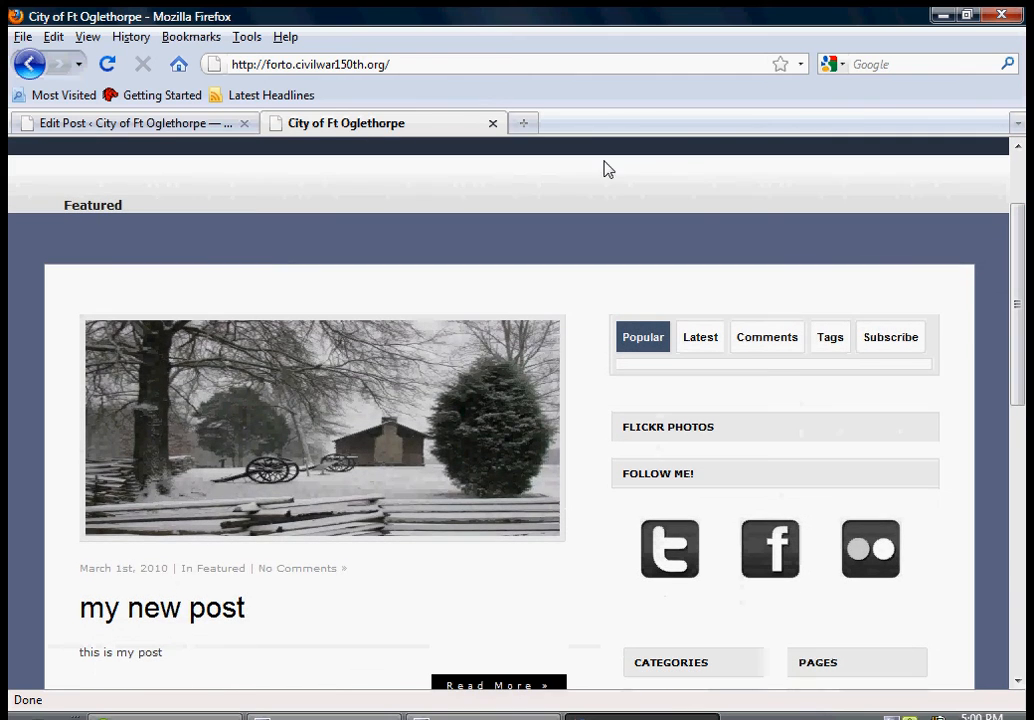
Delete "my new post" from the post list and confirm the deletion.
click(198, 124)
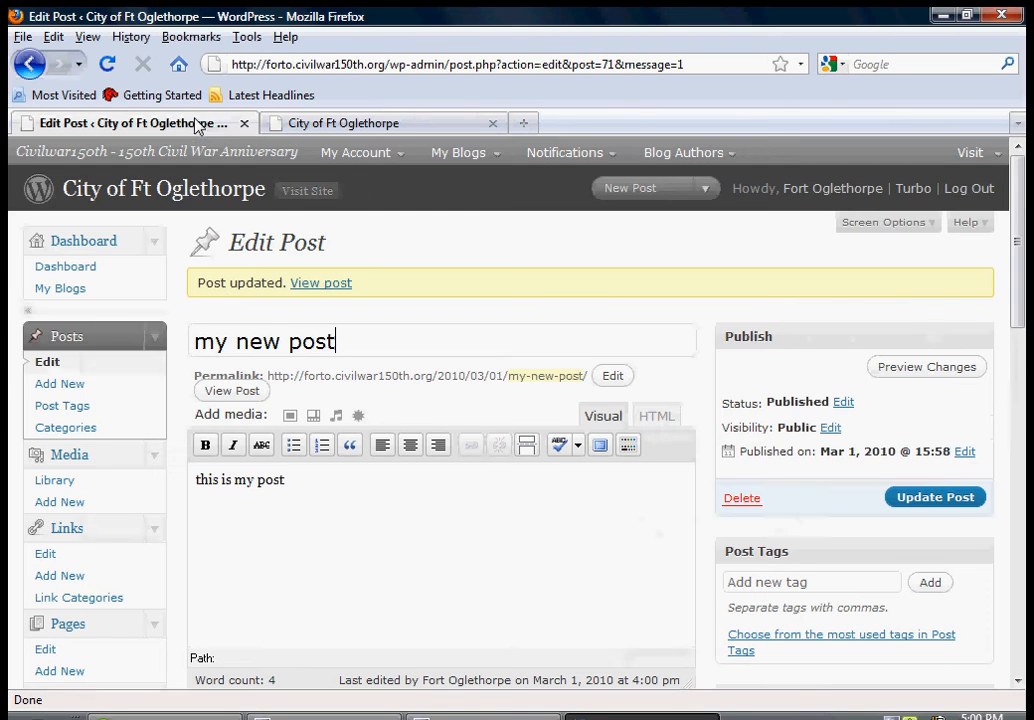
click(60, 388)
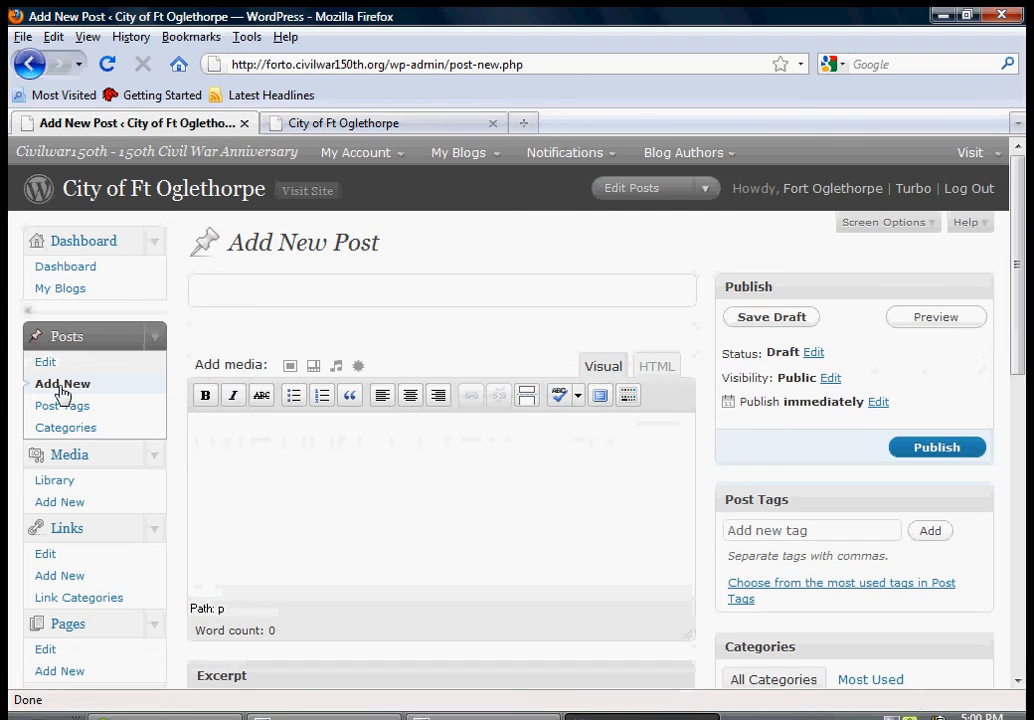
click(58, 366)
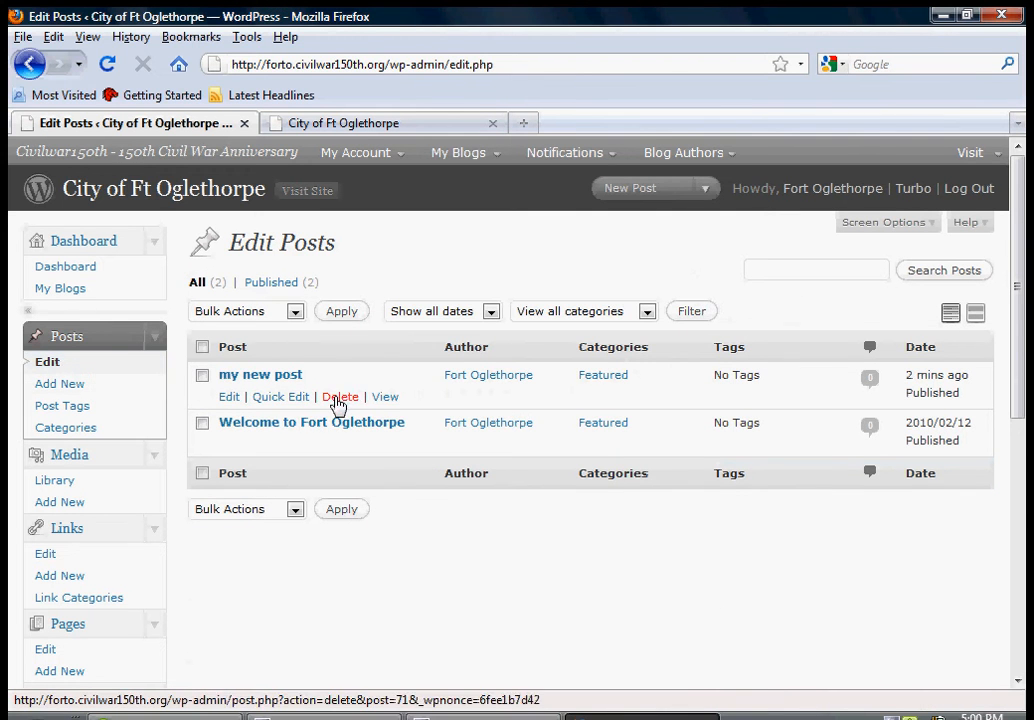
click(341, 400)
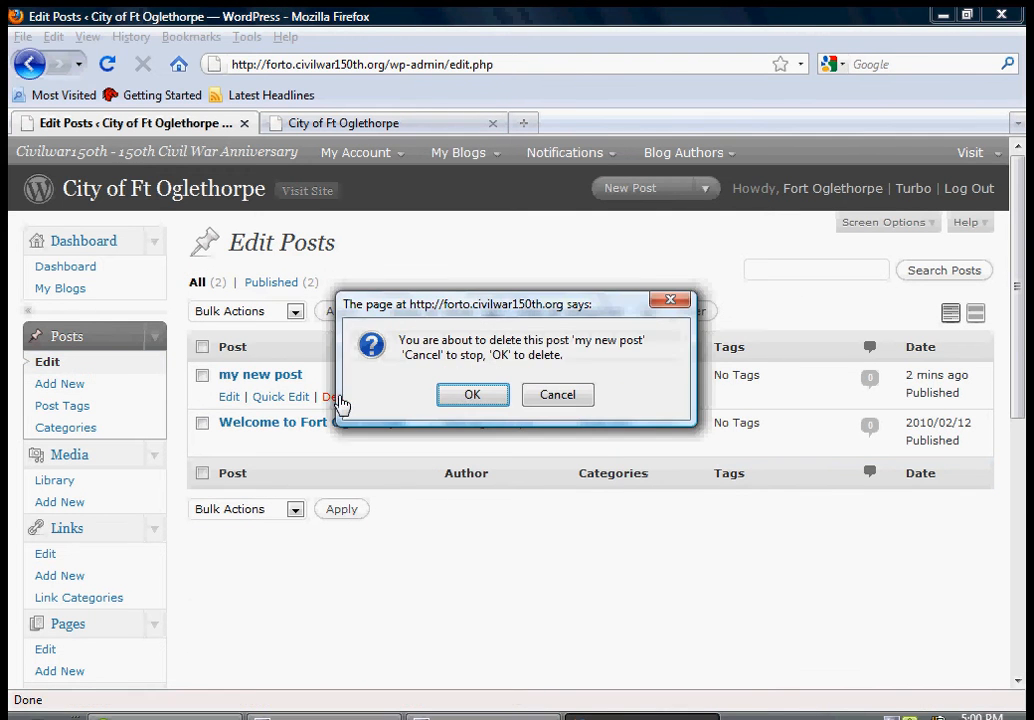
click(468, 395)
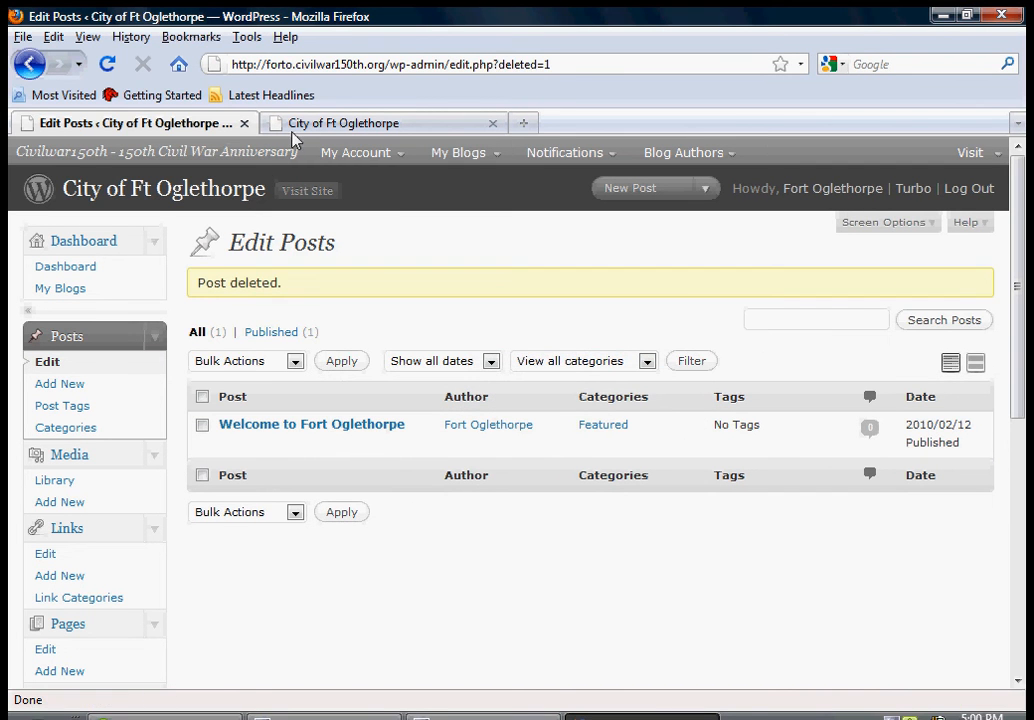
Reload the public site to check its featured article, and return to the post administration.
click(293, 127)
click(108, 66)
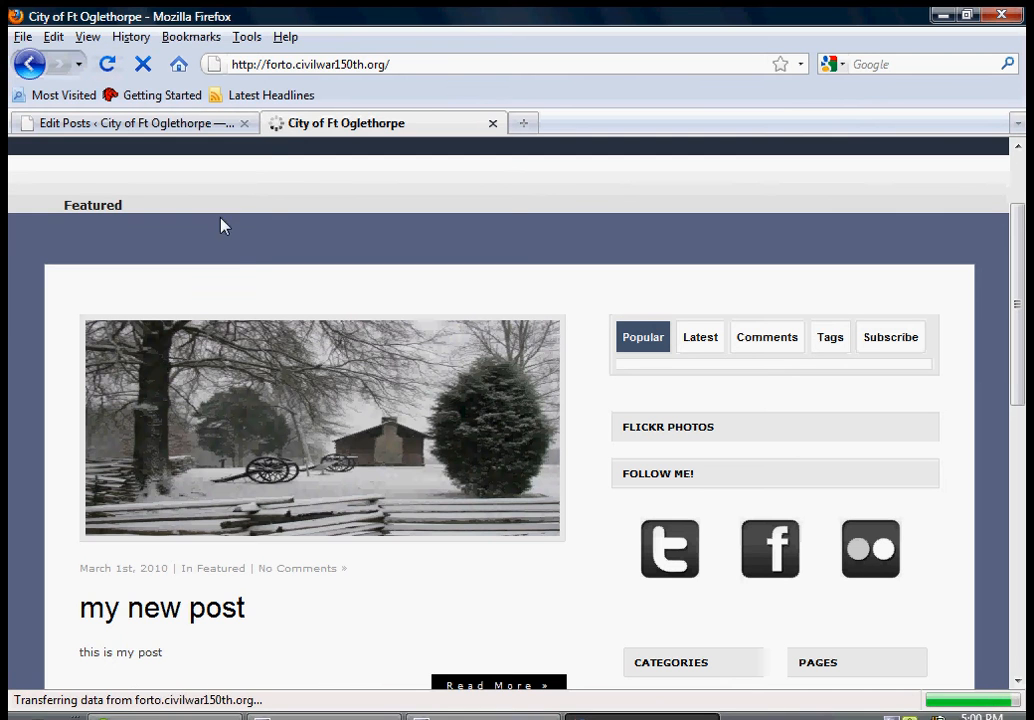
mouse_move(1026, 340)
mouse_down()
mouse_move(1026, 350)
mouse_move(1025, 330)
mouse_up()
click(128, 123)
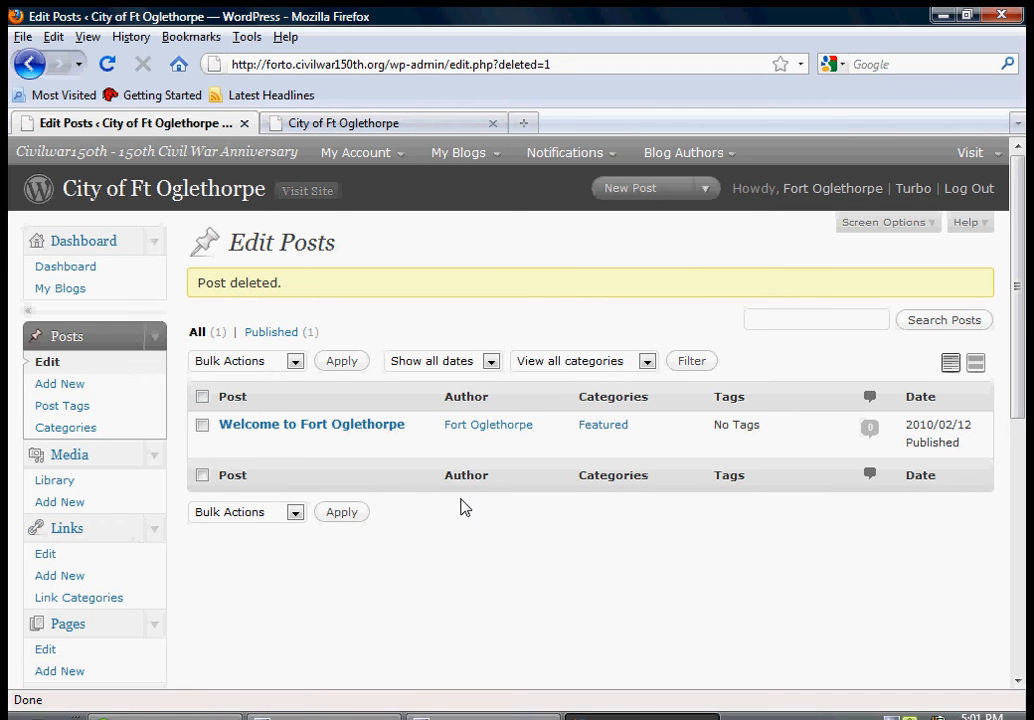
Review the Links lists in the sidebar and footer of the public site, and return to the administration pages.
drag(1020, 305, 1022, 430)
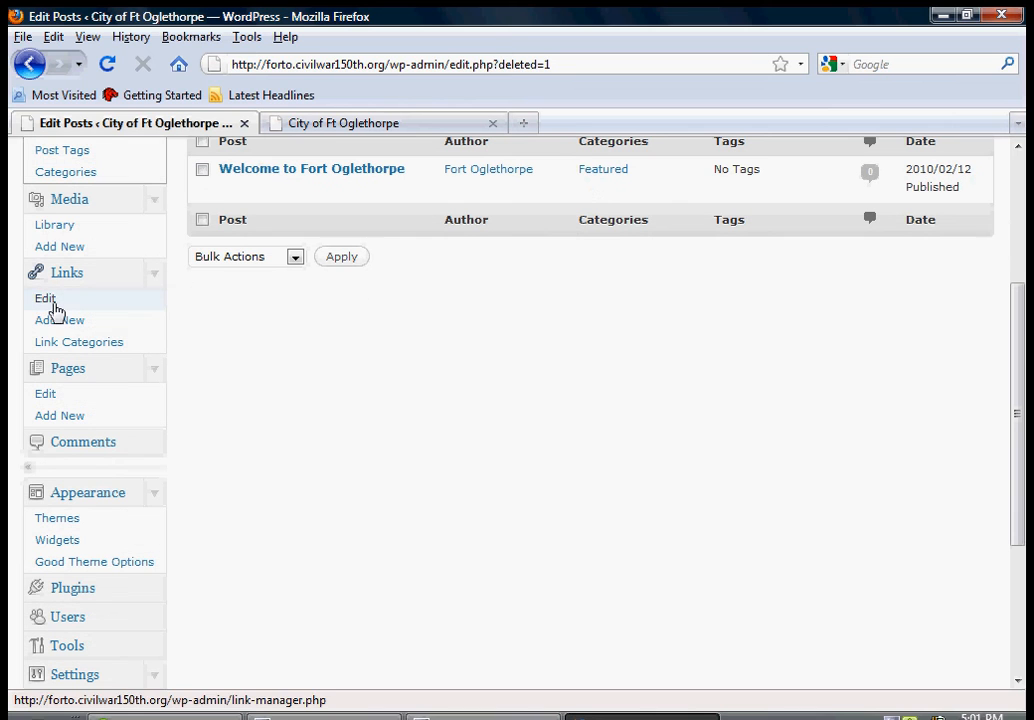
click(316, 130)
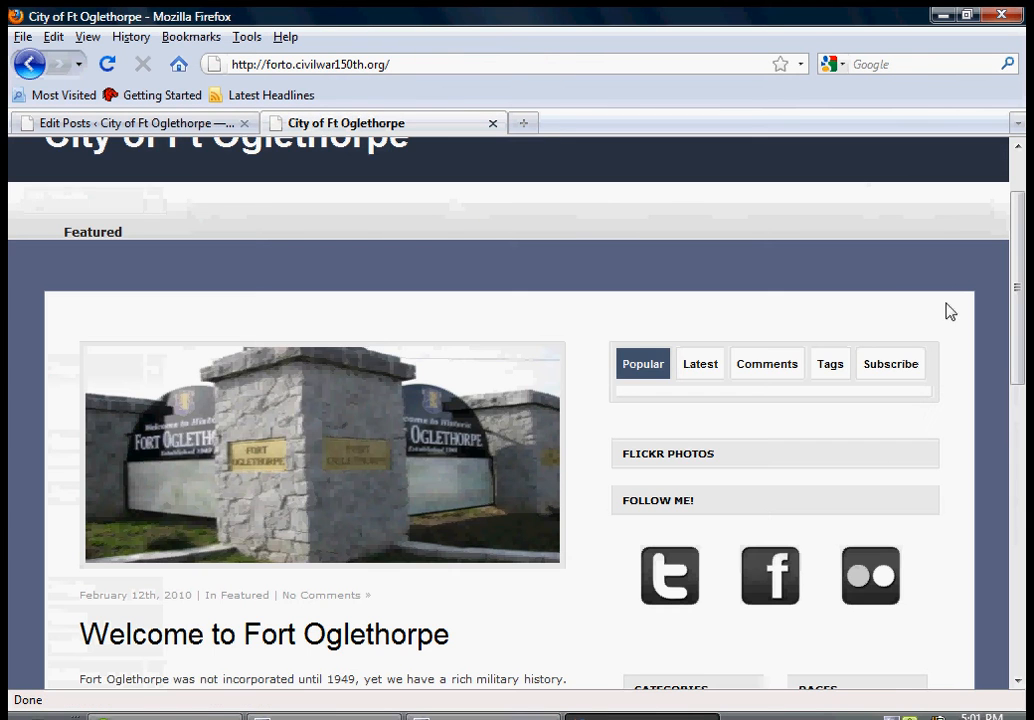
drag(1022, 293, 1025, 490)
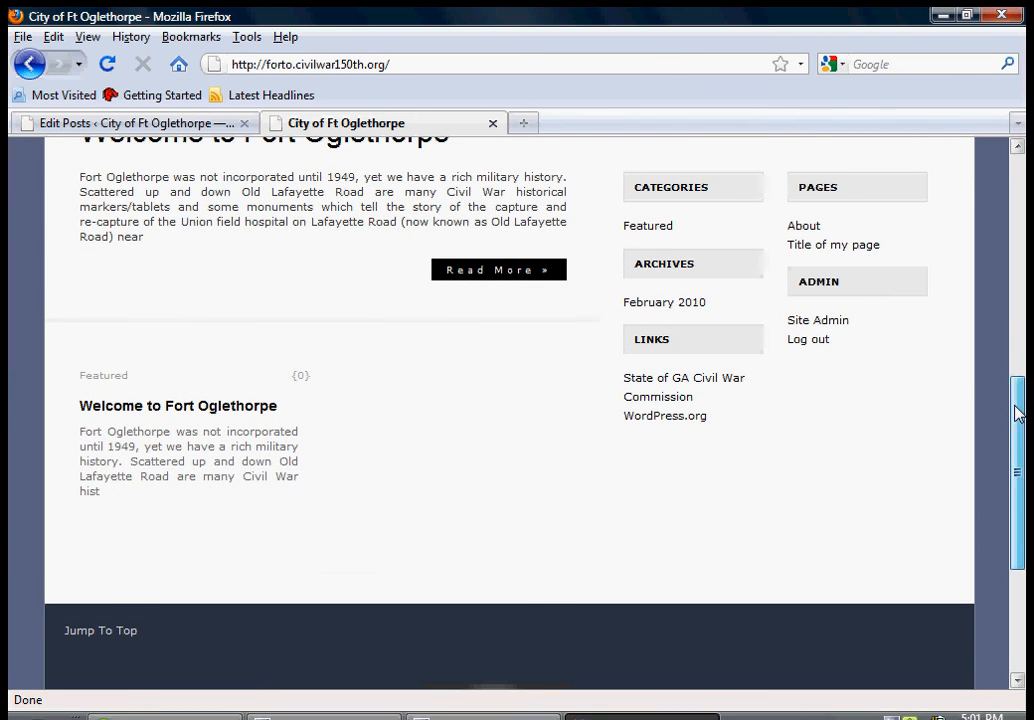
scroll(1018, 413, down, 5)
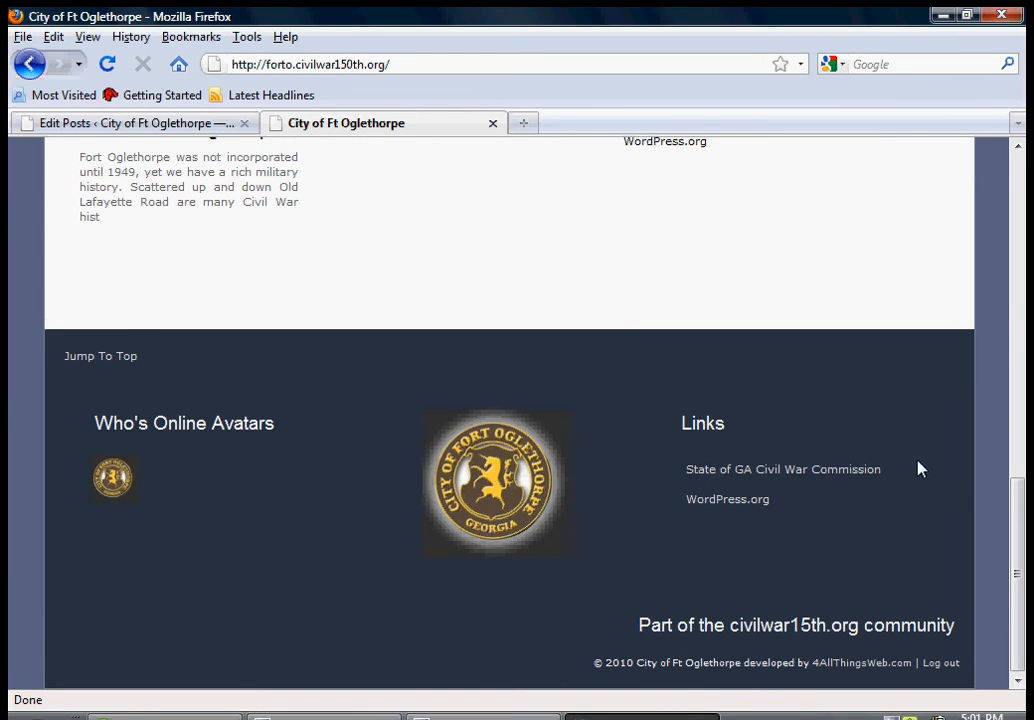
drag(1014, 507, 1021, 156)
mouse_move(368, 148)
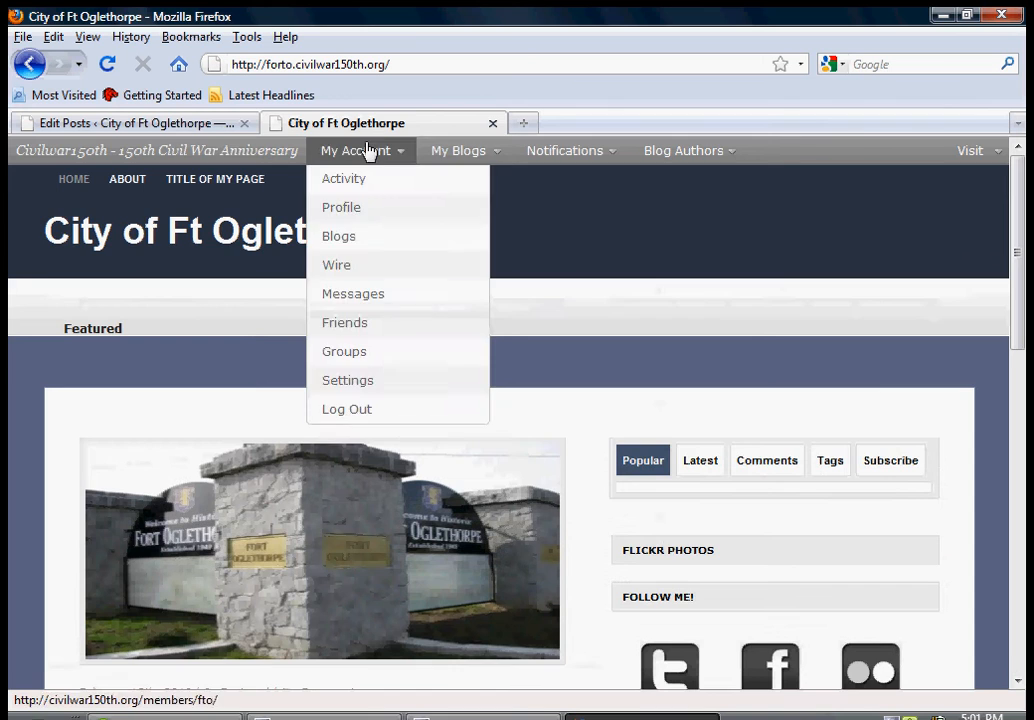
click(212, 121)
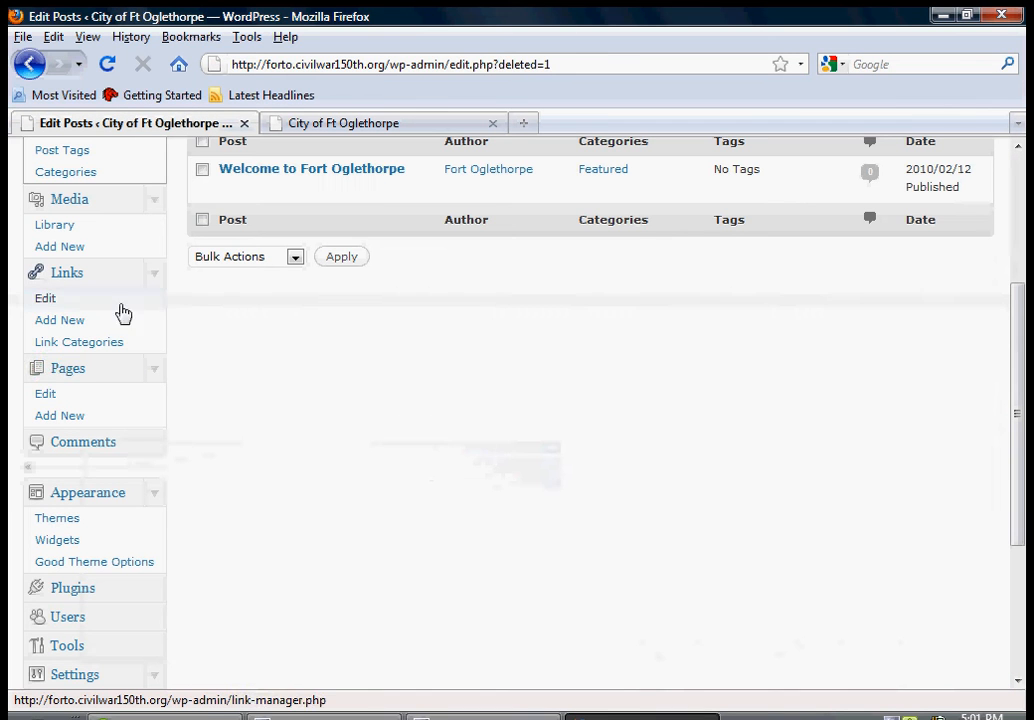
Open the WordPress.org link for editing and change its name to "City of Fort Oglethorpe, GA".
click(47, 302)
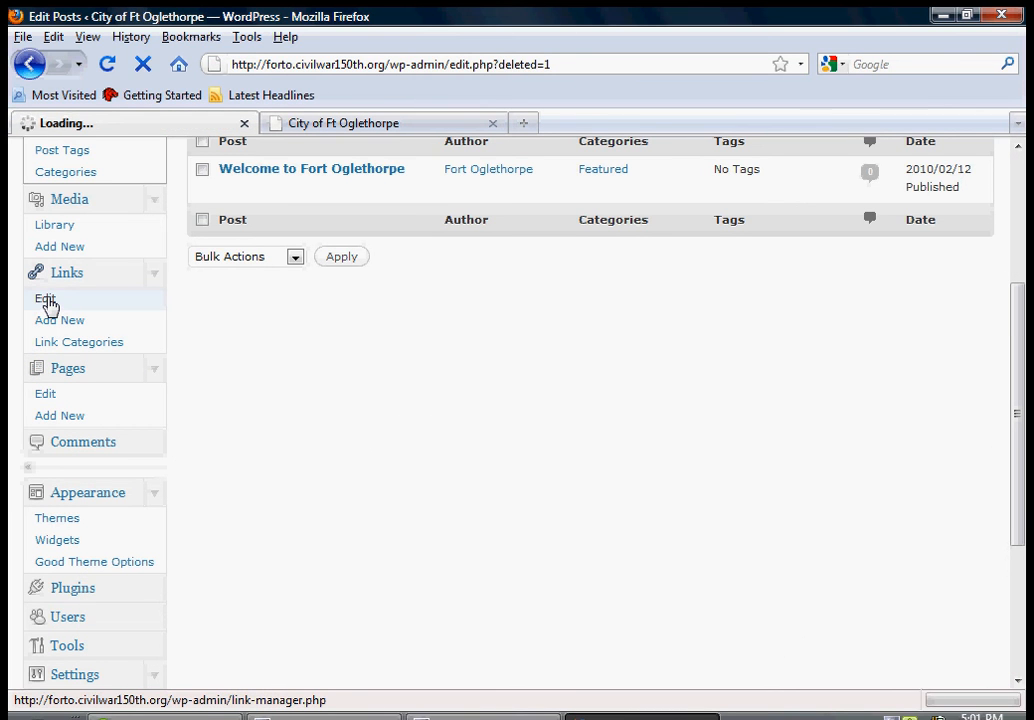
mouse_move(248, 385)
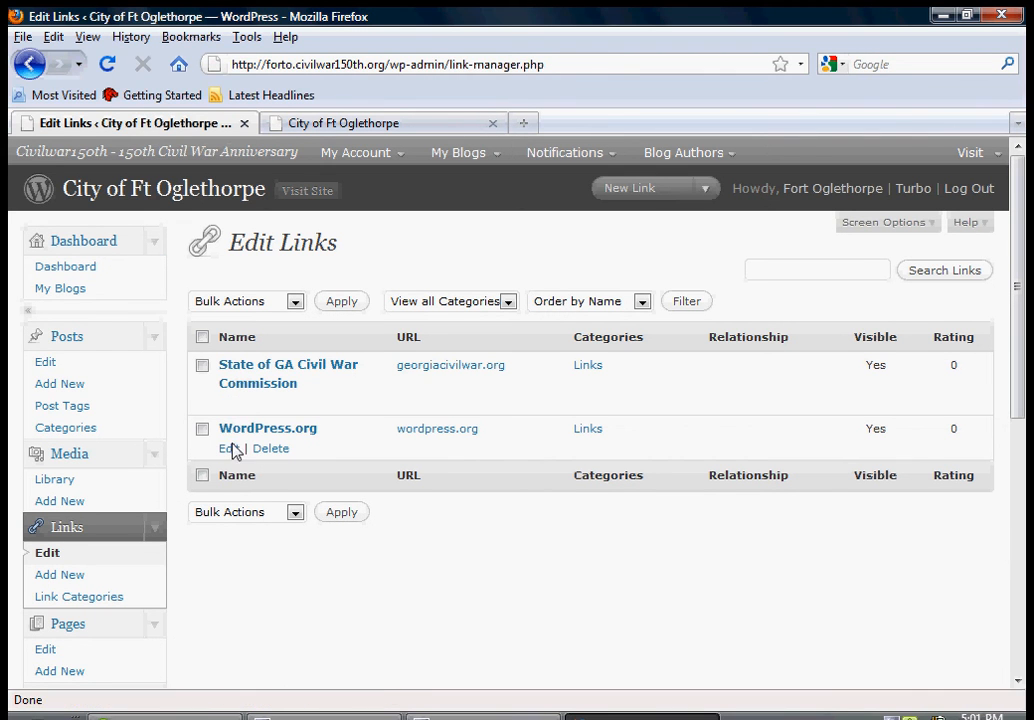
click(230, 449)
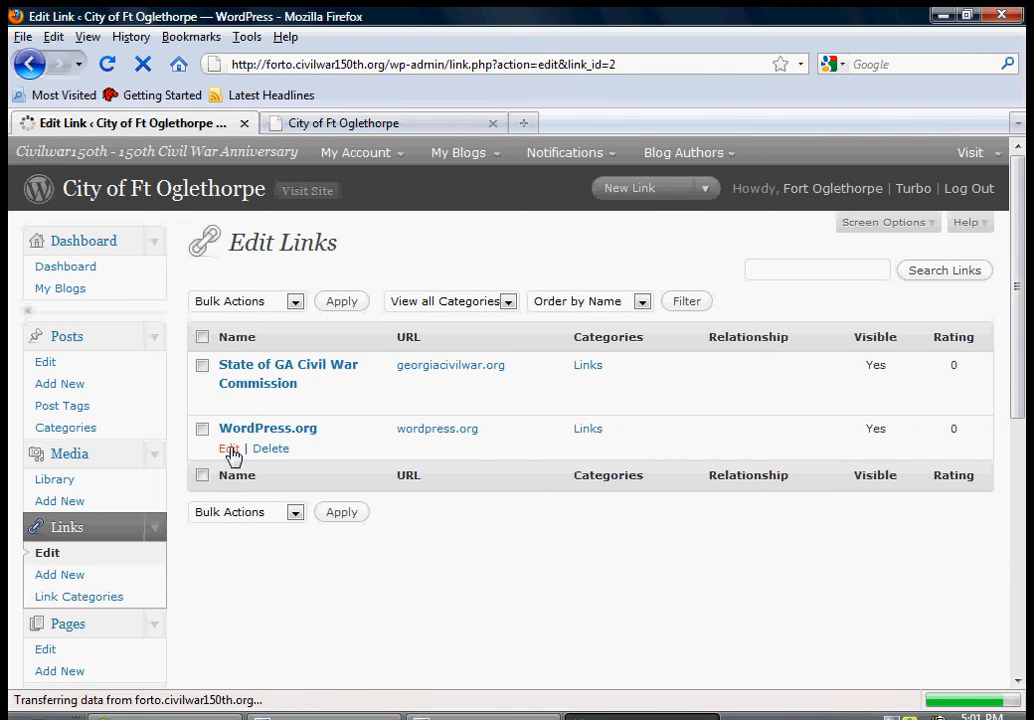
drag(283, 323, 362, 322)
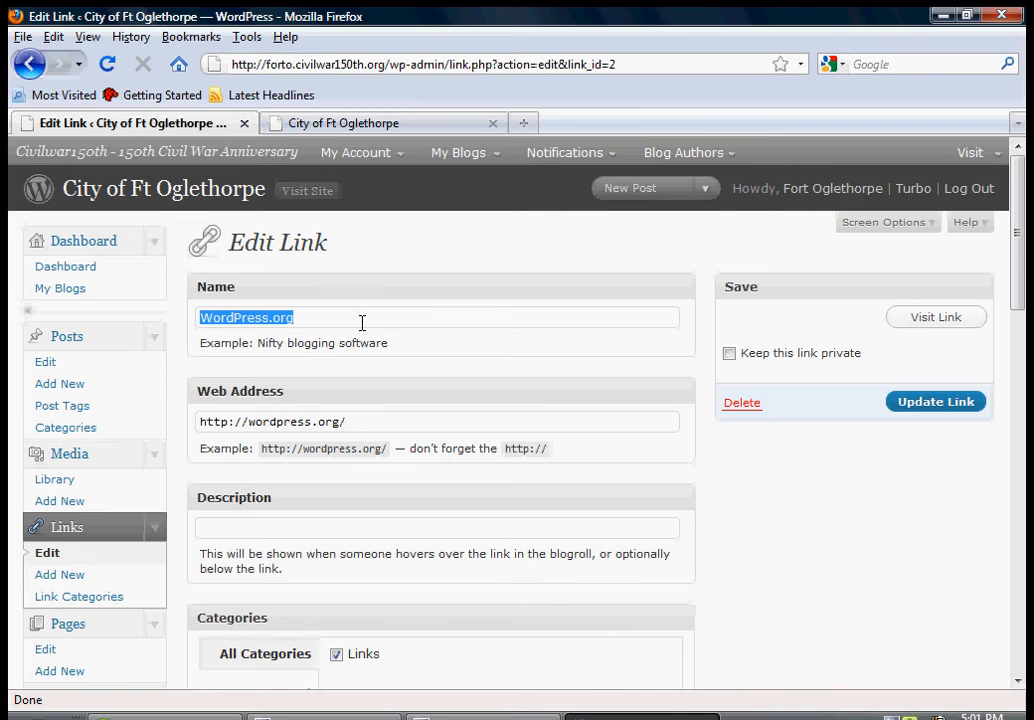
text(City of Fort Oglethorpe, GA)
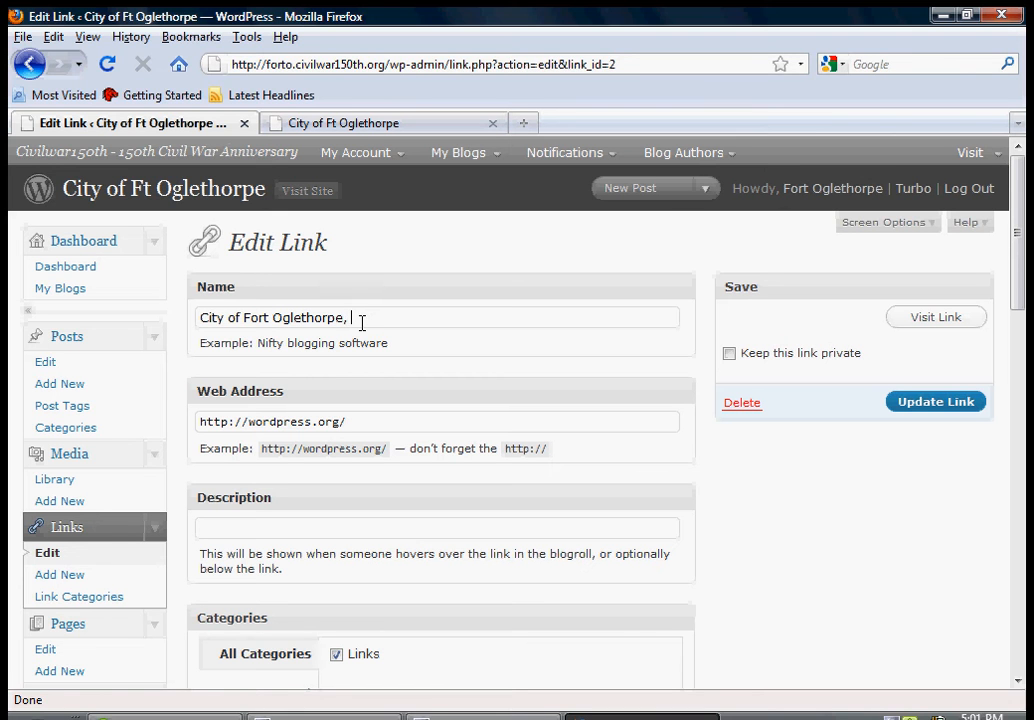
Try to replace the "wordpress" part of the link's web address with the city's own domain.
double_click(288, 420)
text(fort)
key(BackSpace)
key(BackSpace)
key(BackSpace)
key(BackSpace)
key(BackSpace)
text(forto)
double_click(298, 421)
text(c)
Look over the new-link form with its category and target options, and return to the public site.
click(76, 577)
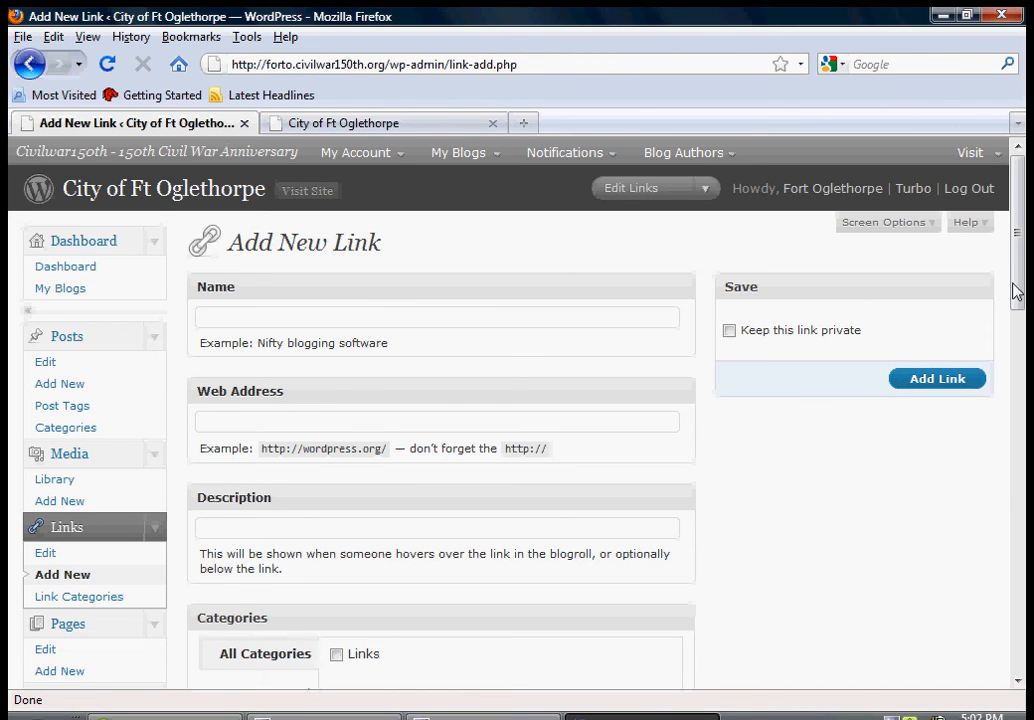
drag(1022, 291, 1029, 398)
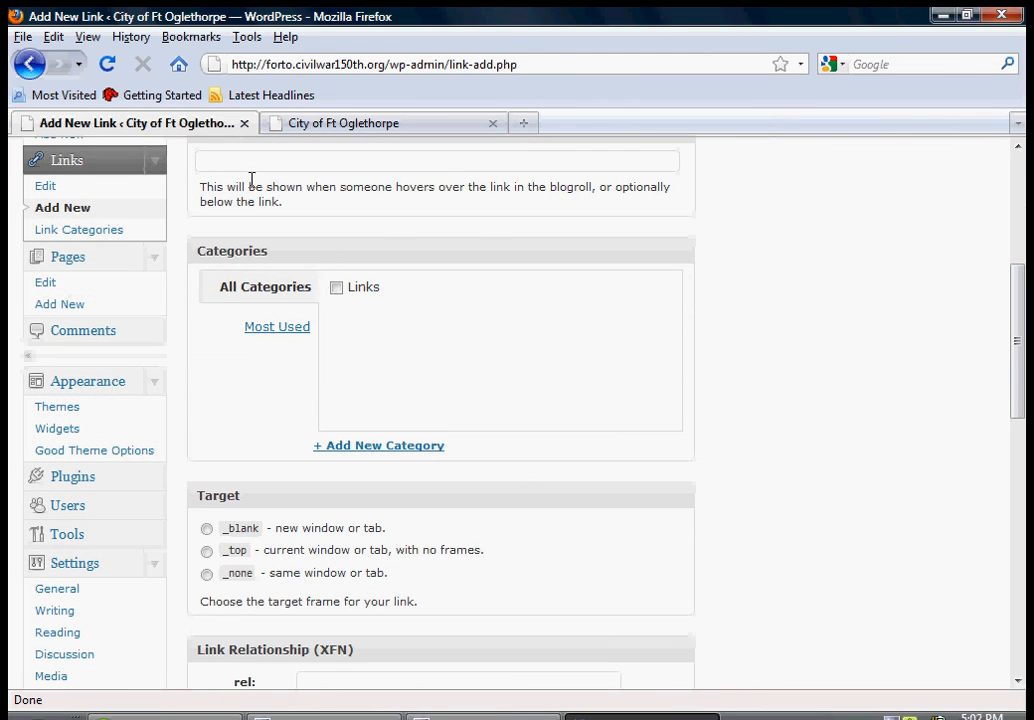
click(300, 128)
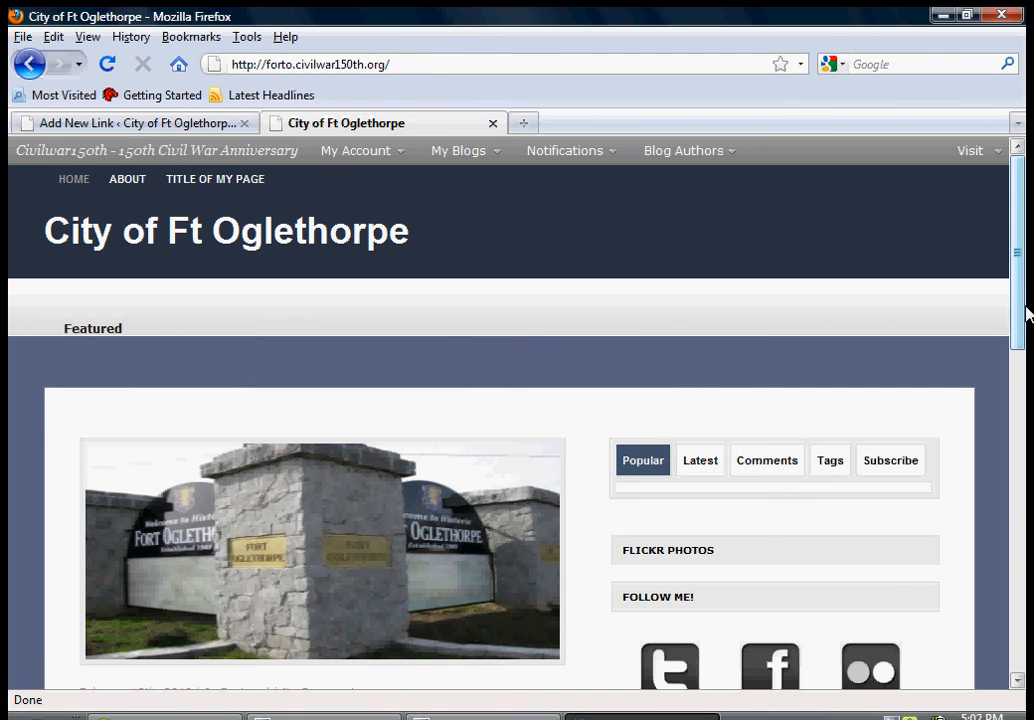
Look over the public home page and its sidebar lists, and return to the administration pages.
drag(1028, 312, 1027, 489)
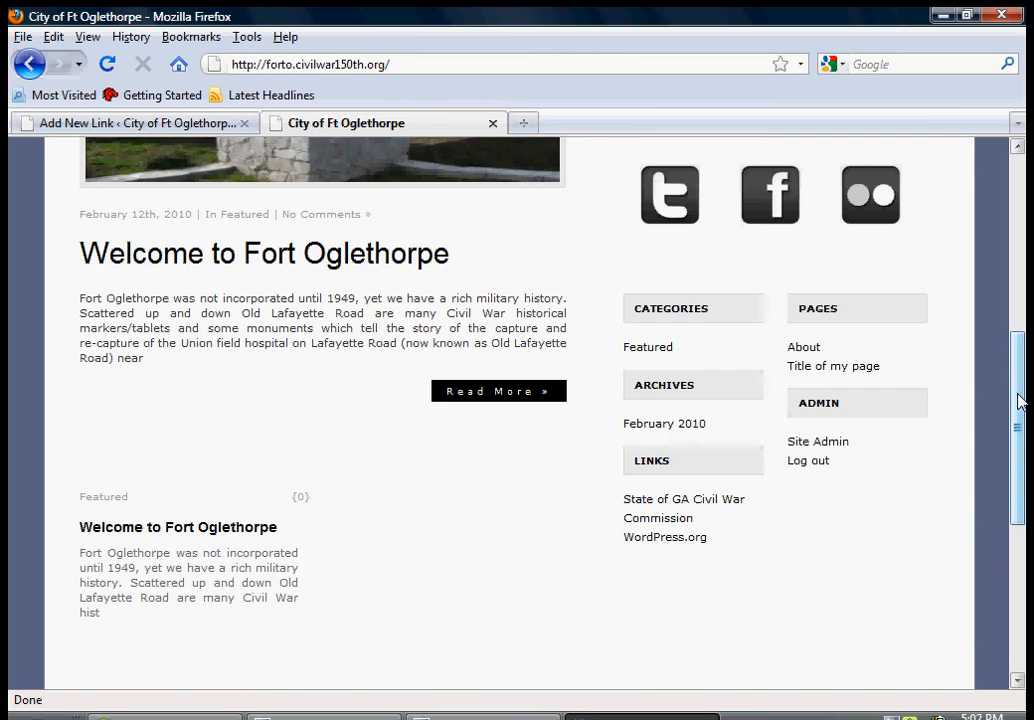
drag(1020, 400, 1006, 212)
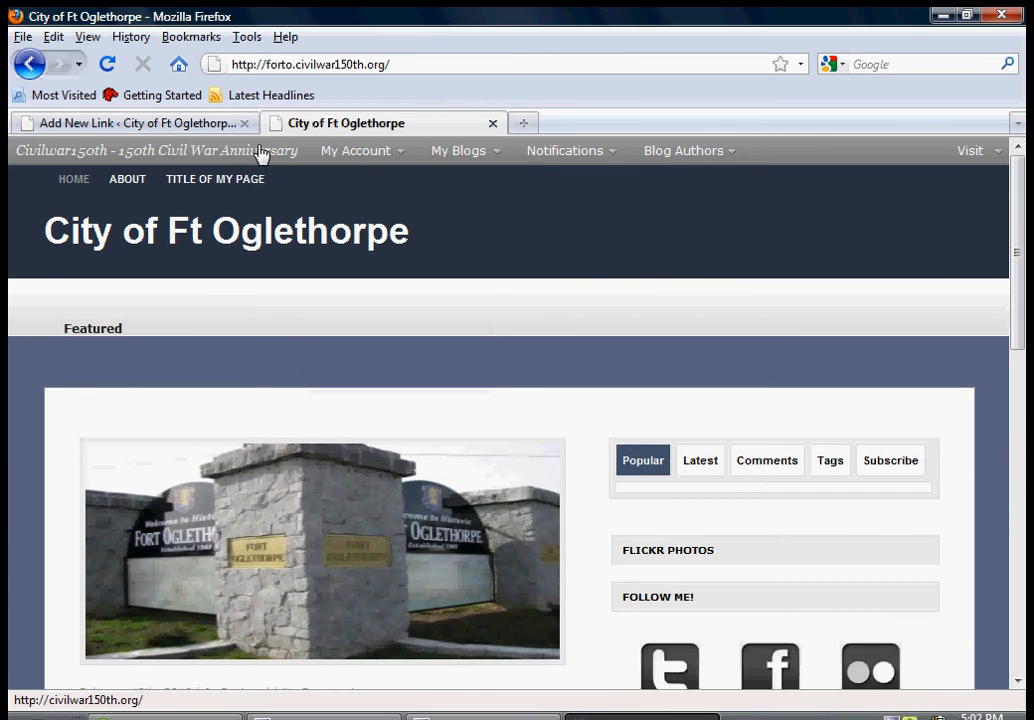
click(198, 124)
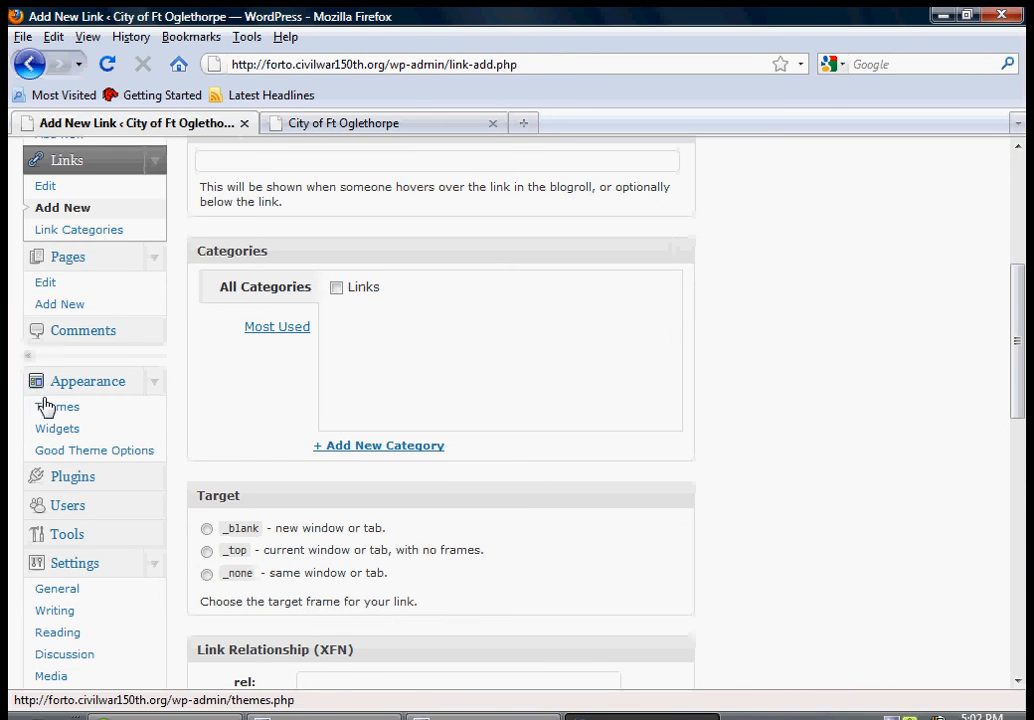
Open the page "Title of my page" for editing from the list of pages.
click(55, 293)
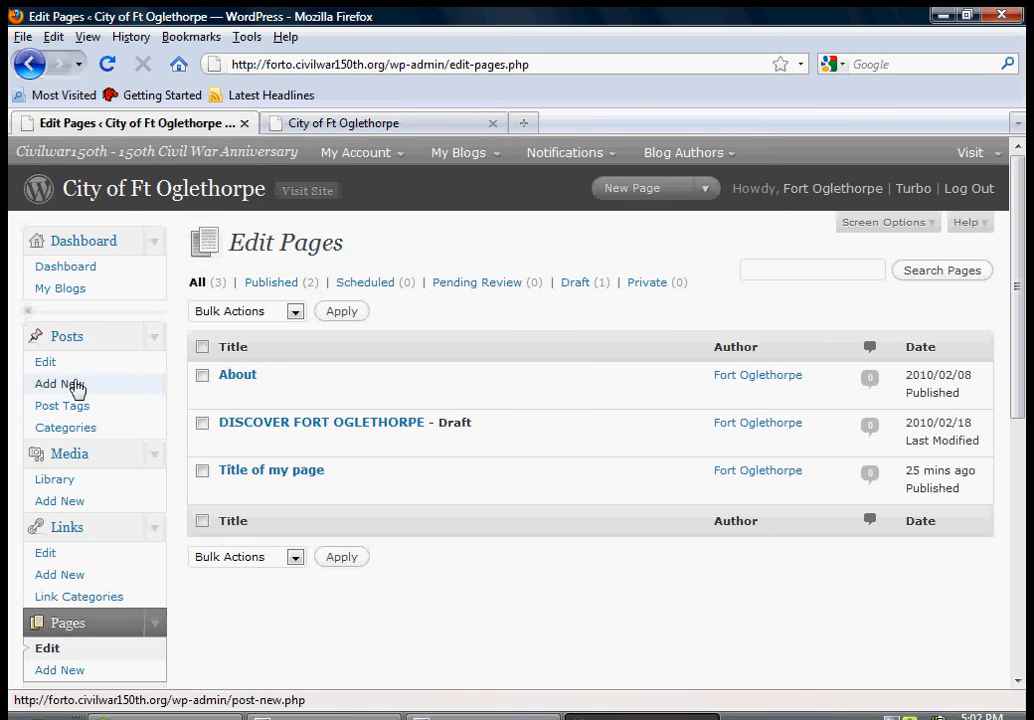
mouse_move(235, 480)
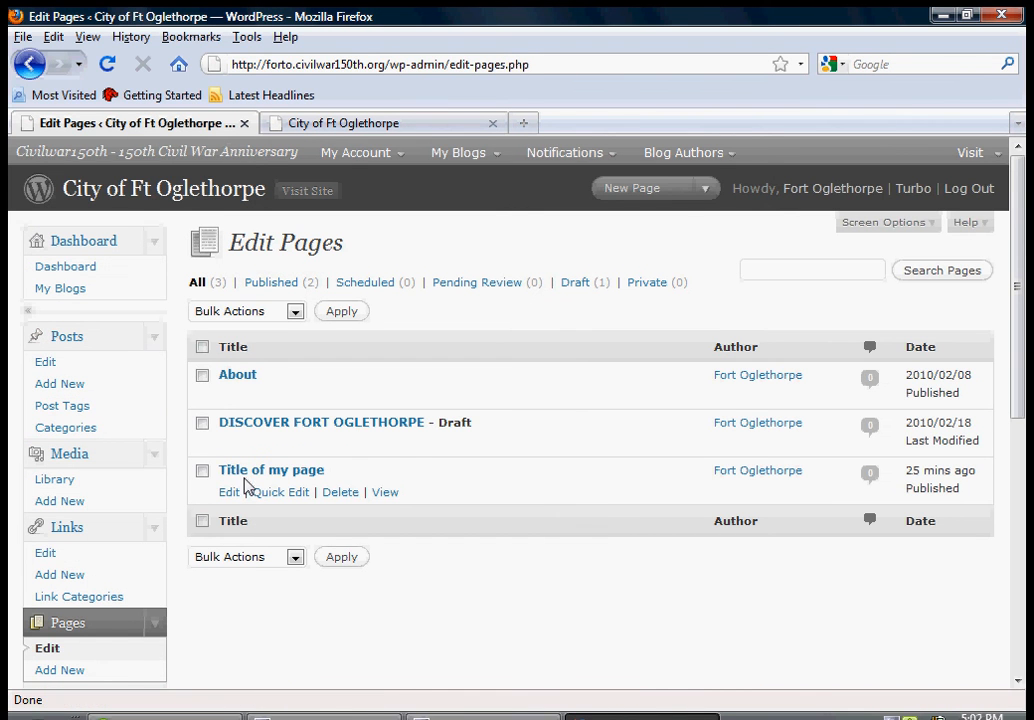
click(230, 493)
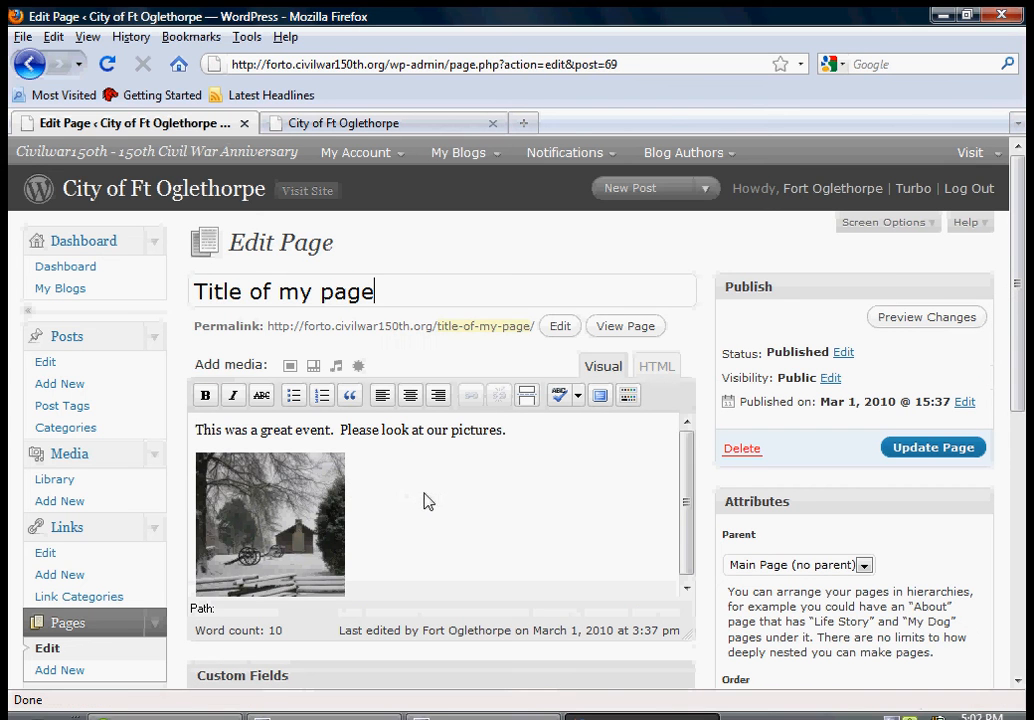
Add the sentence "There are many more to come." after the page's existing text.
drag(686, 471, 686, 486)
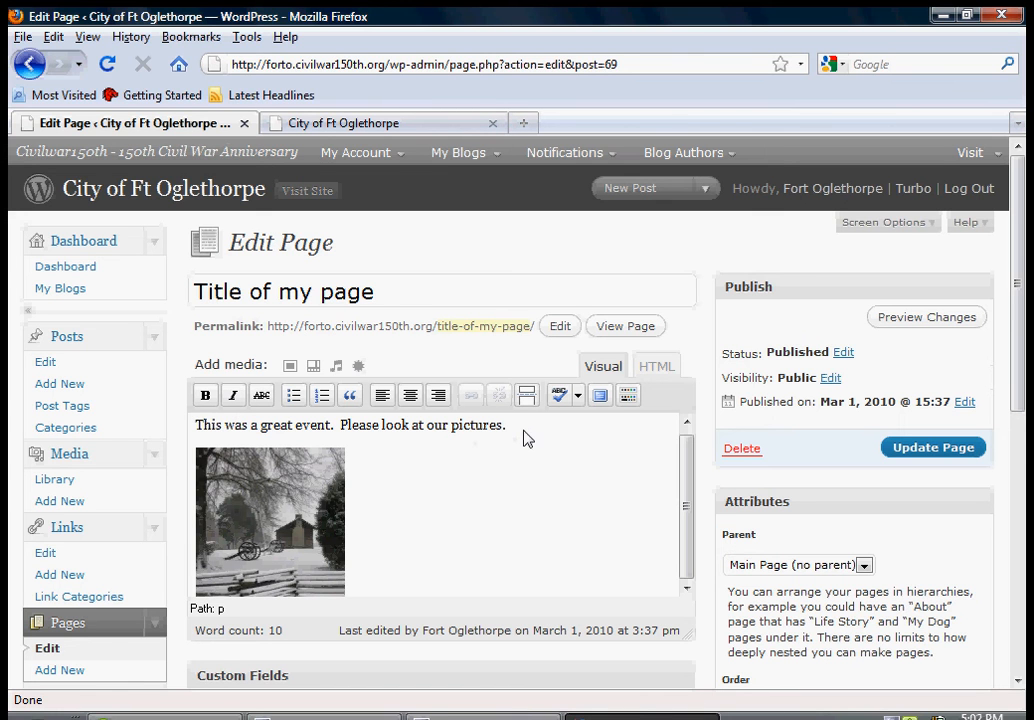
text(Thgere)
key(BackSpace)
key(BackSpace)
key(BackSpace)
text(toco)
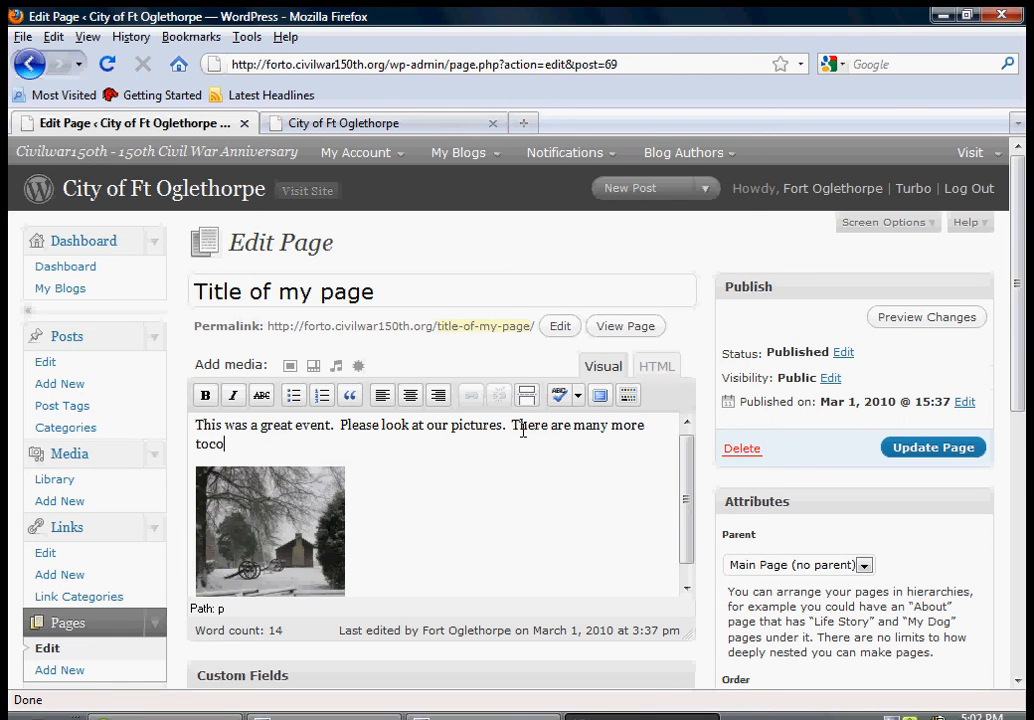
key(BackSpace)
text(come.)
Insert the Battlefield image from the media library at medium size, left-aligned, in a new paragraph before the existing picture.
click(310, 530)
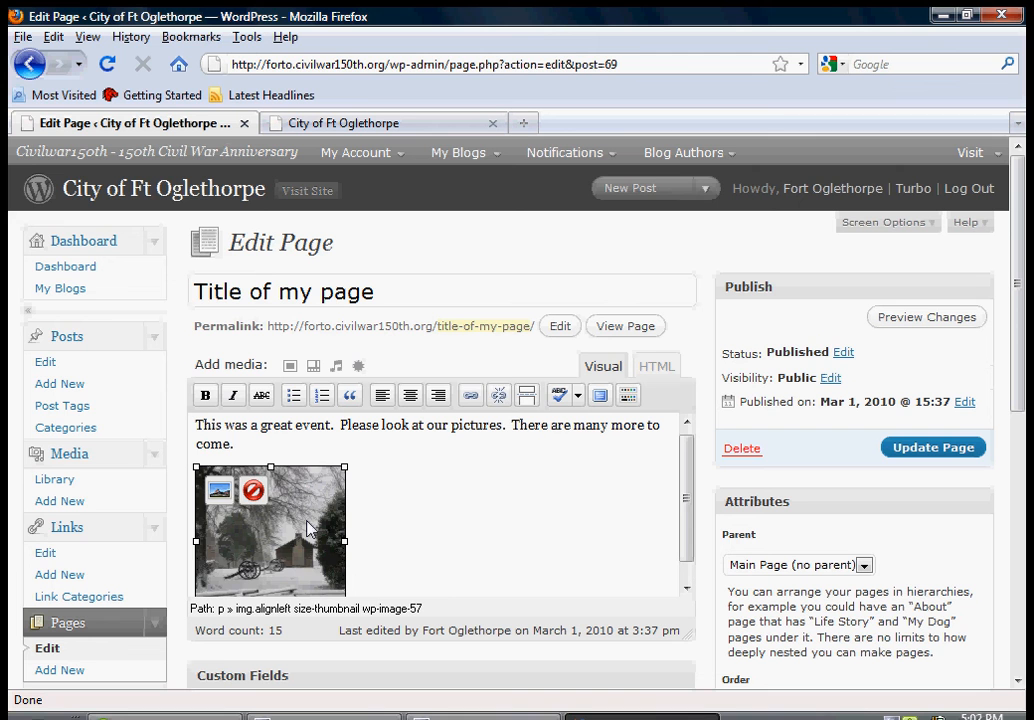
click(390, 550)
key(Return)
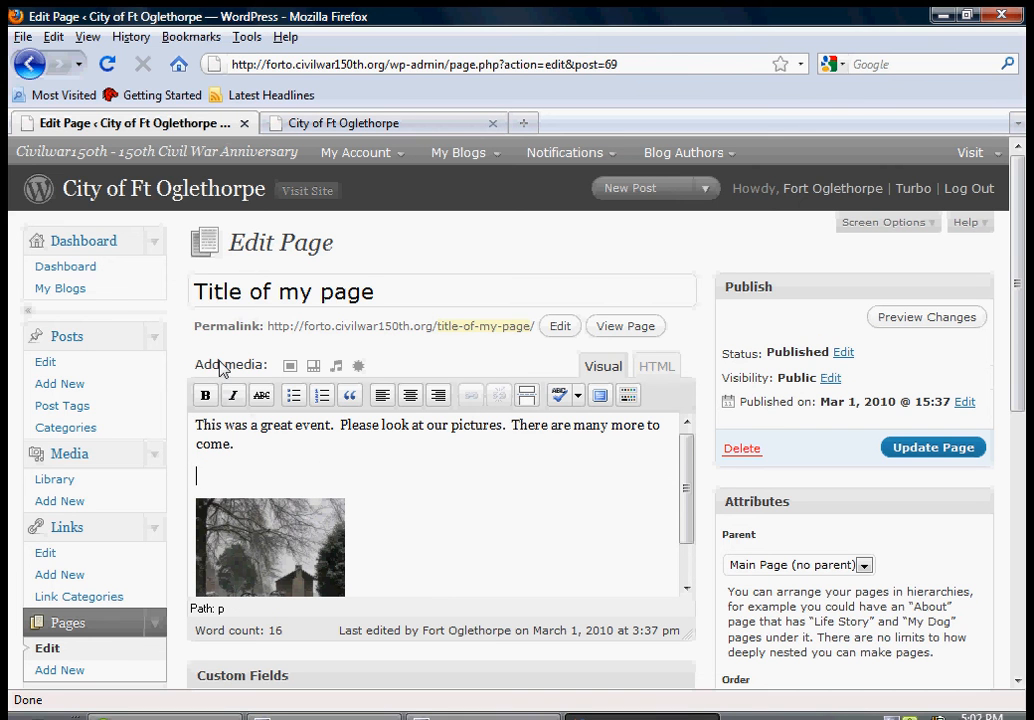
click(290, 367)
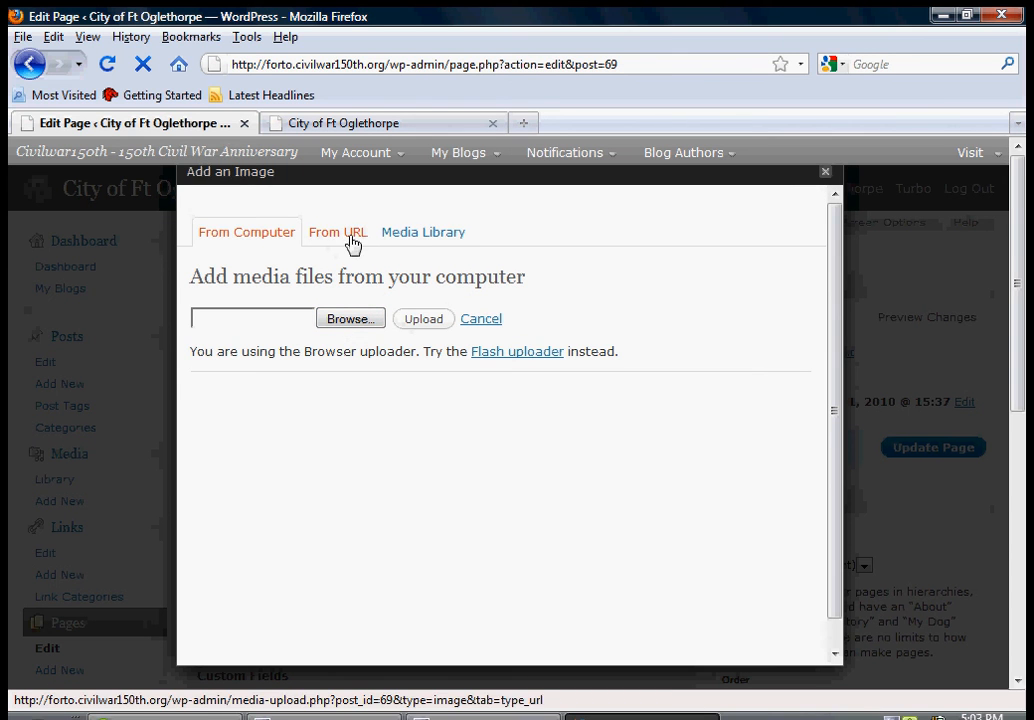
click(404, 241)
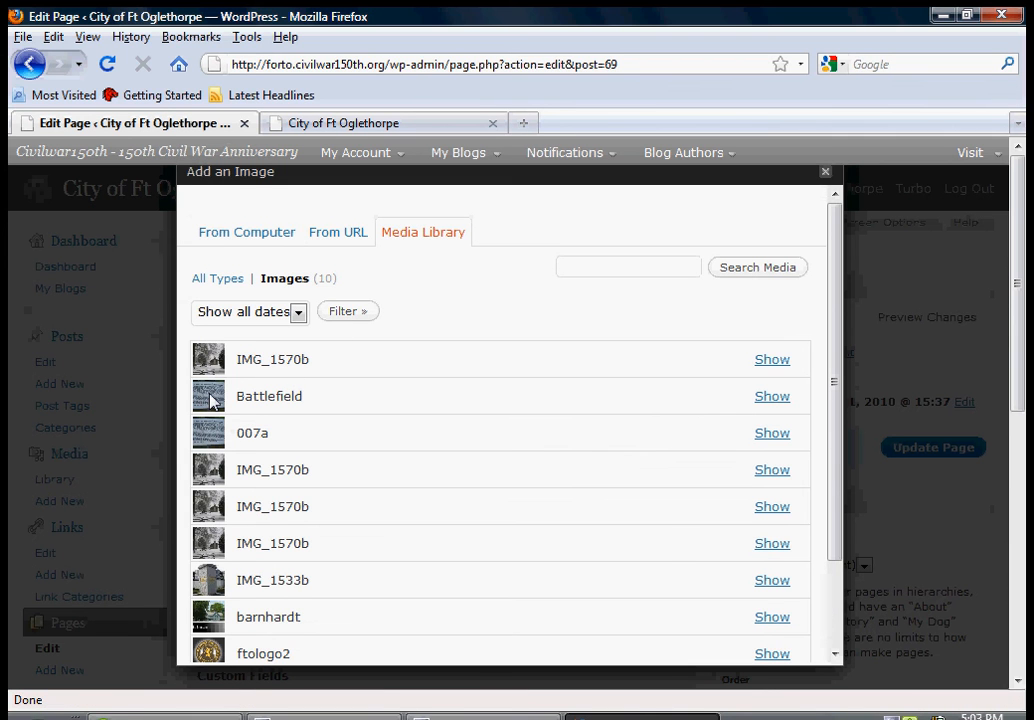
click(768, 400)
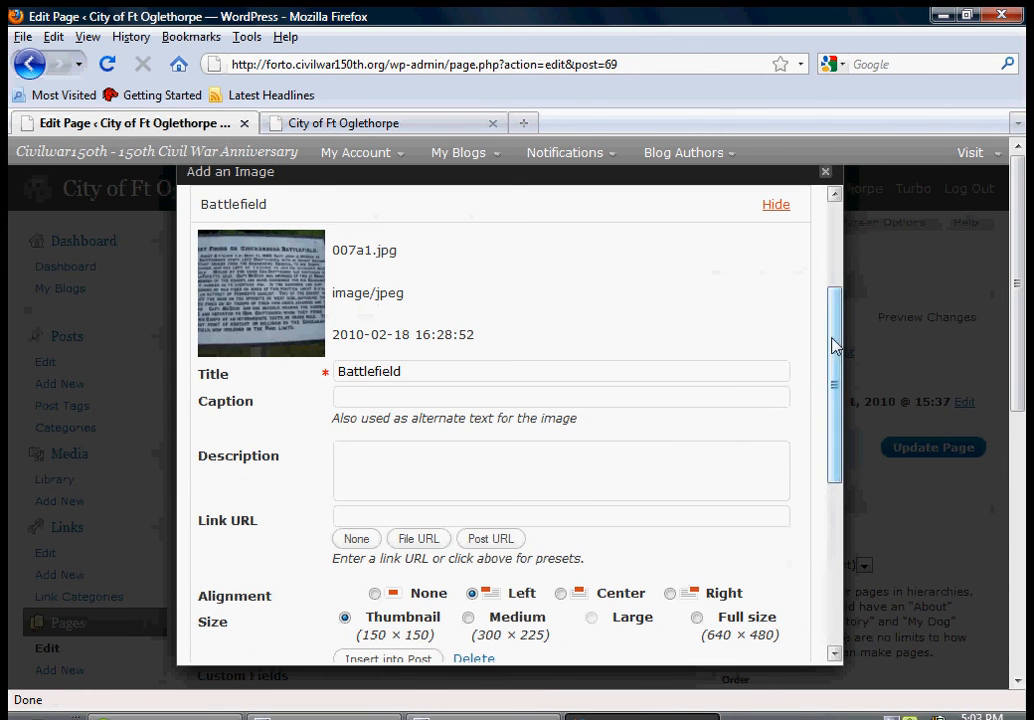
scroll(836, 345, down, 3)
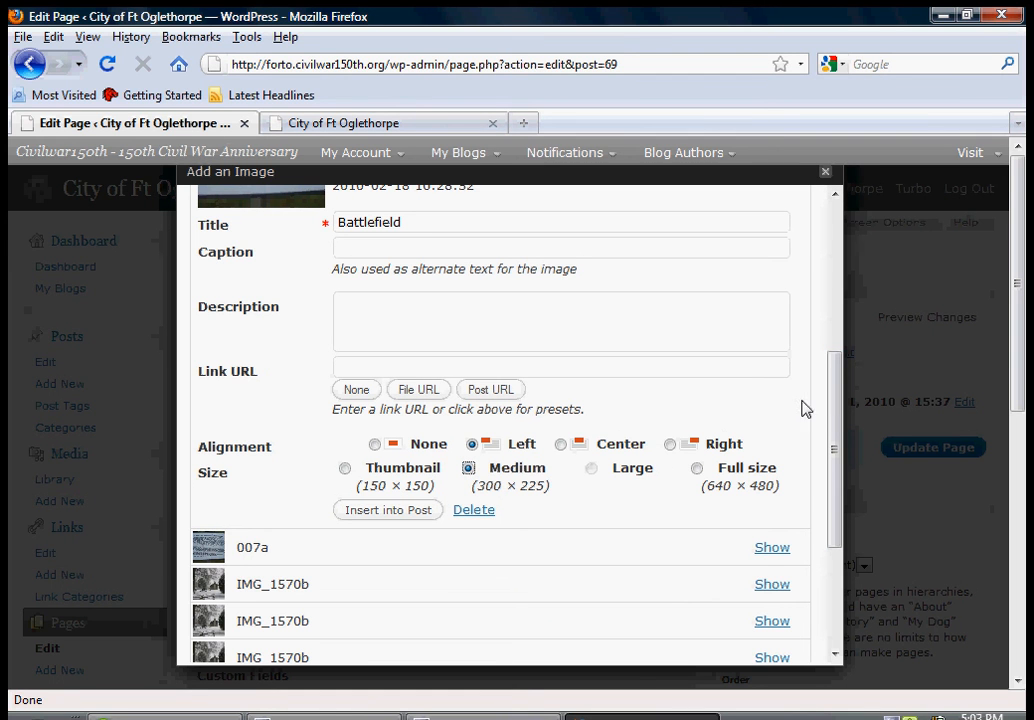
click(384, 511)
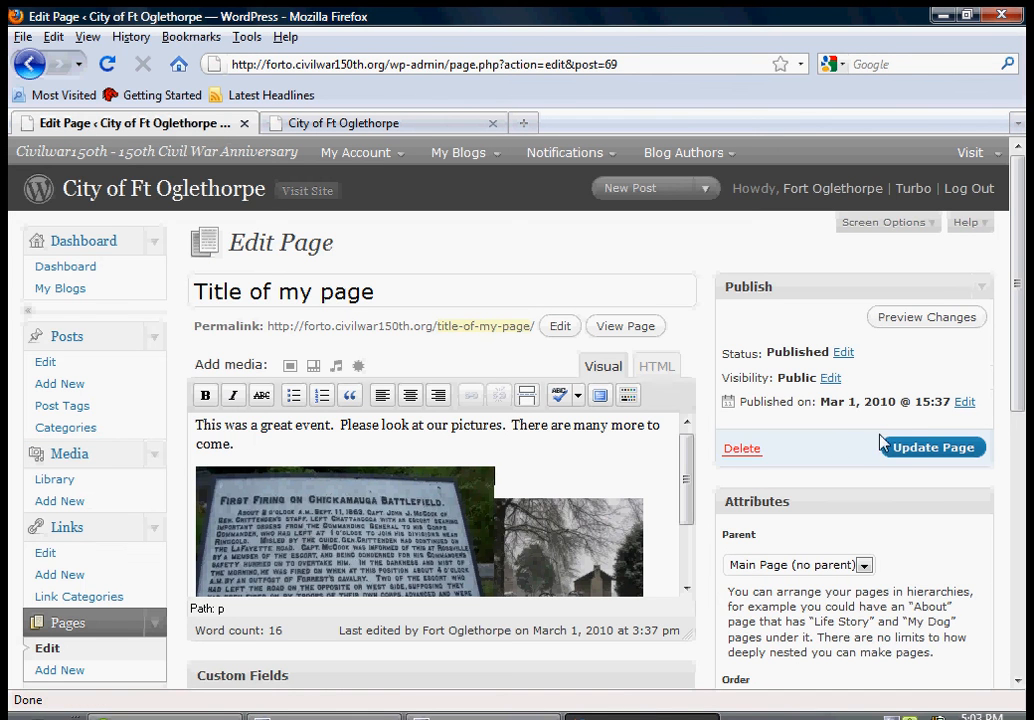
Update the page and review its new text and image on the public site.
click(906, 449)
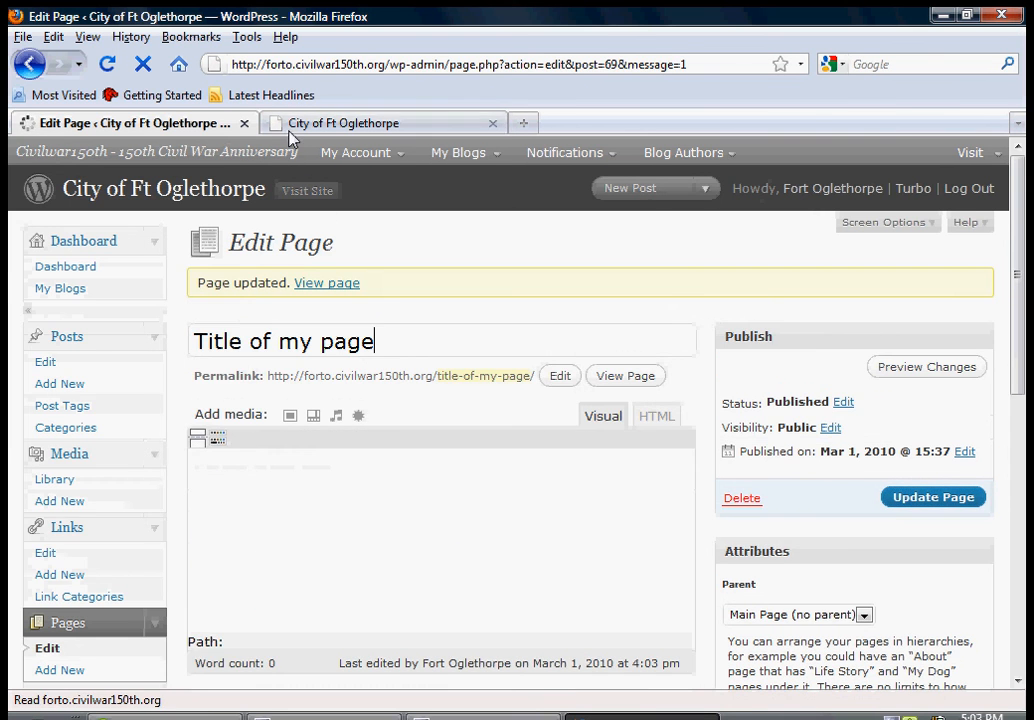
click(300, 123)
click(218, 183)
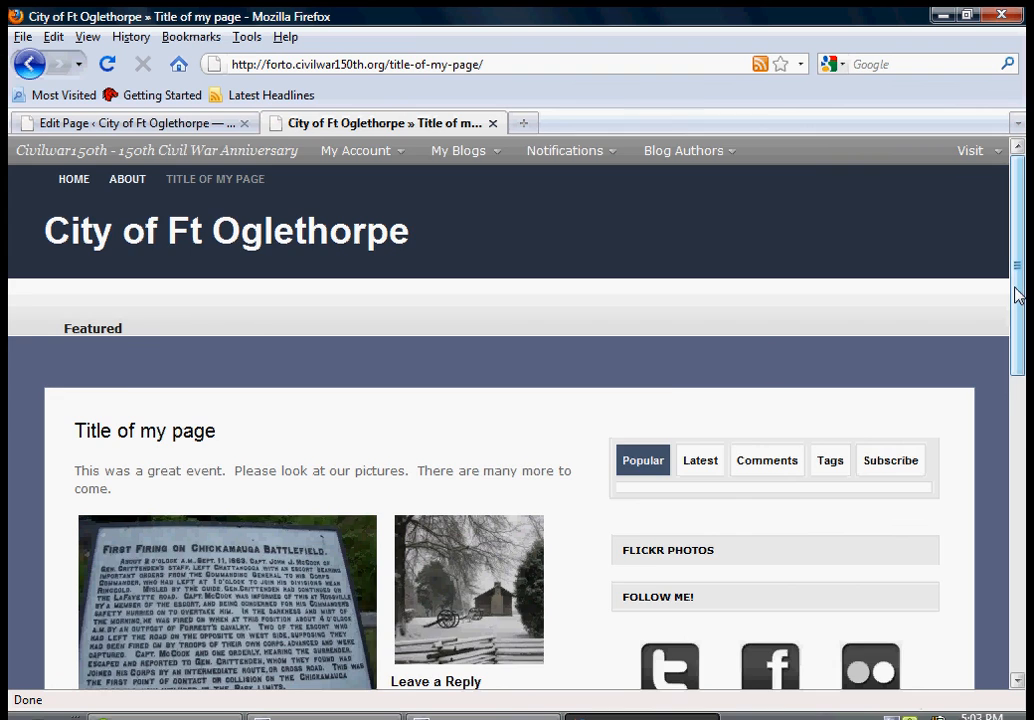
drag(1018, 295, 1022, 359)
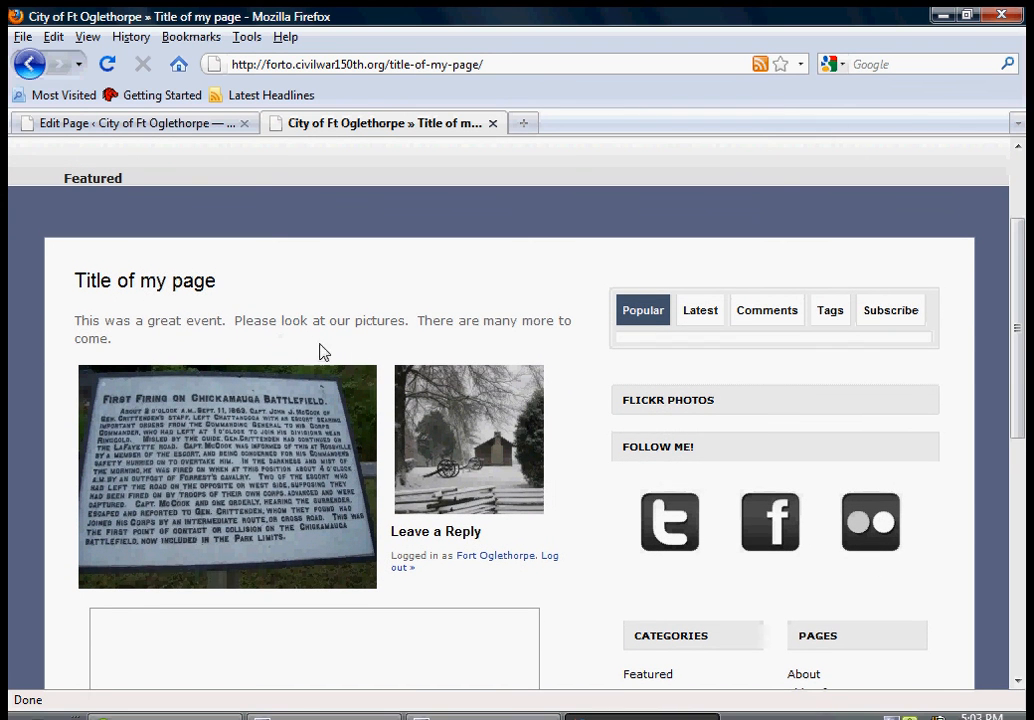
Return to the administration's list of pages and delete "Title of my page".
click(222, 124)
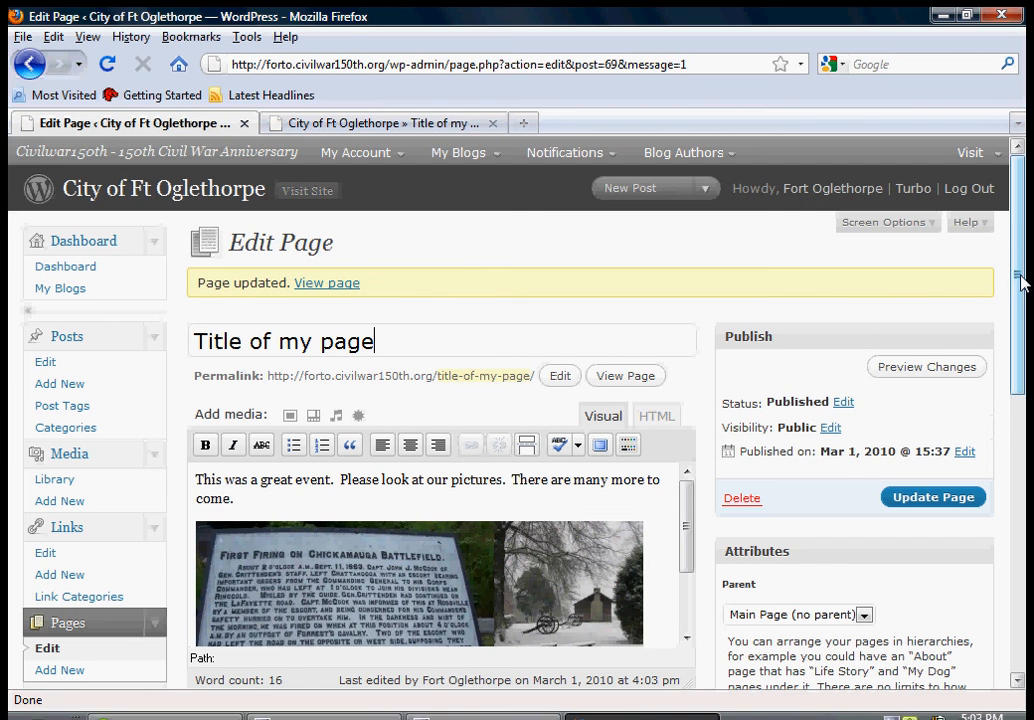
drag(1020, 282, 1020, 350)
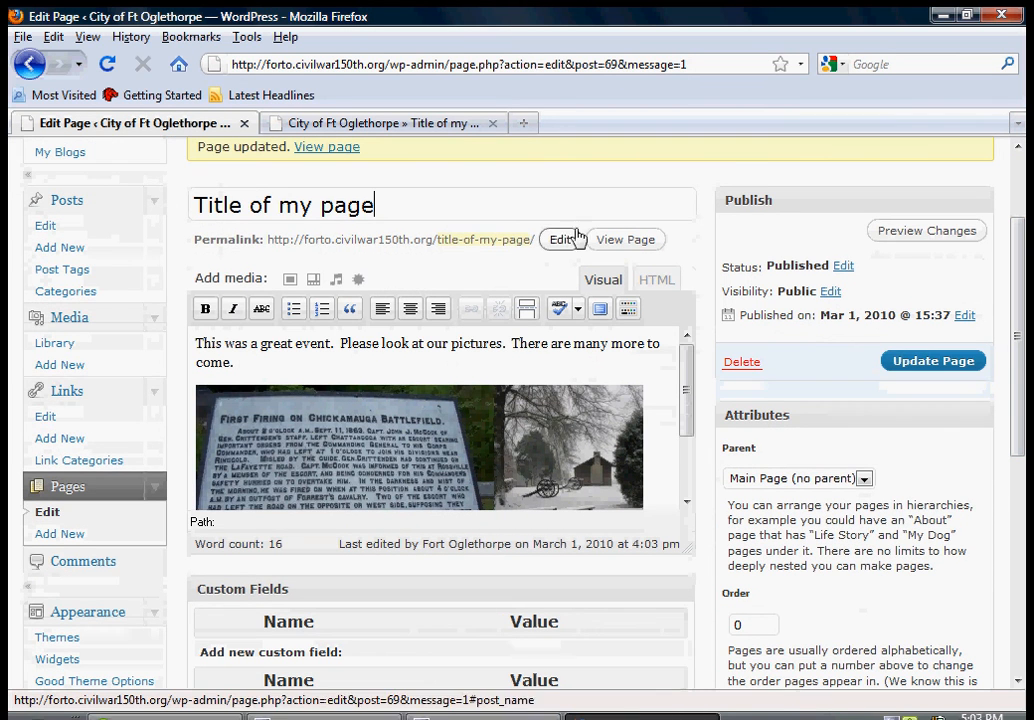
click(48, 513)
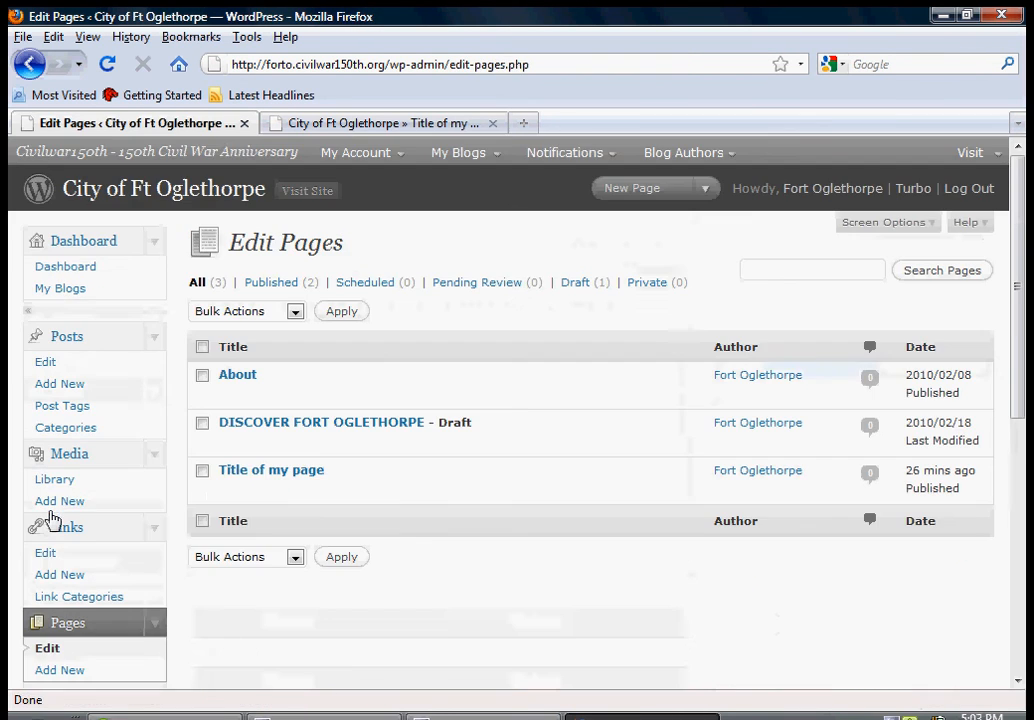
mouse_move(262, 492)
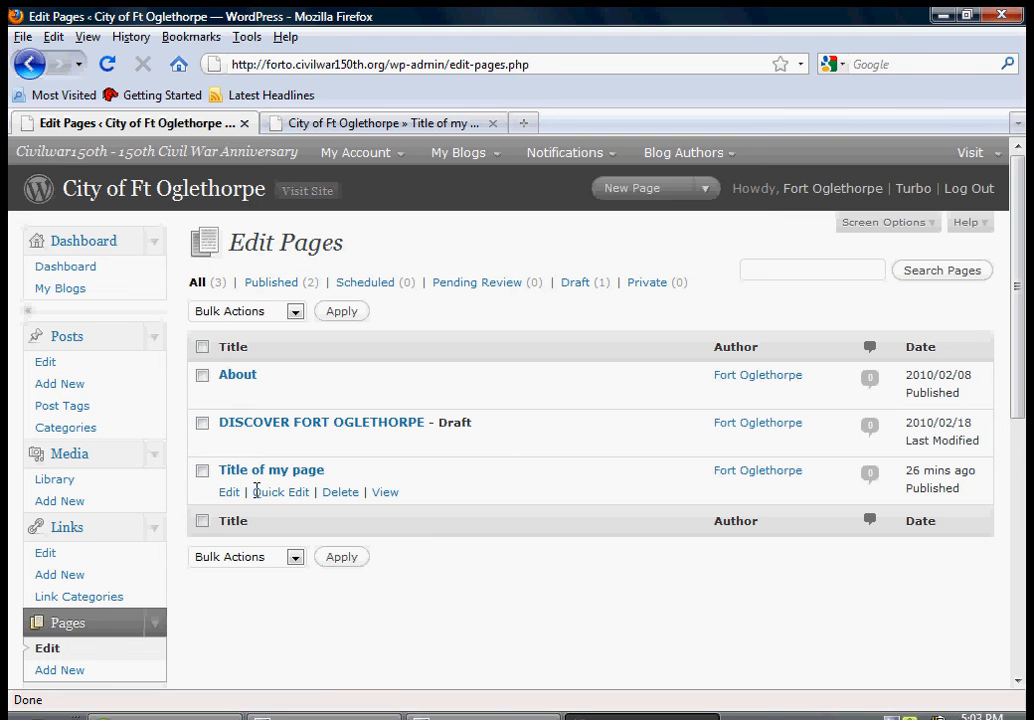
click(336, 493)
click(472, 397)
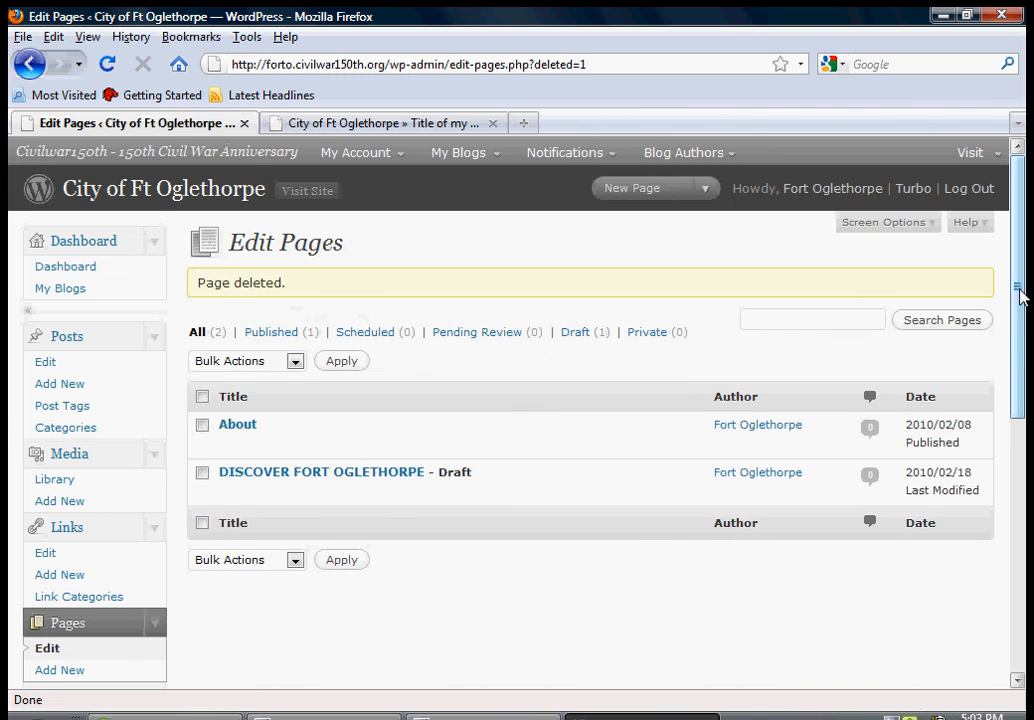
Look at the comment management list, and return to the public site.
drag(1020, 290, 1027, 437)
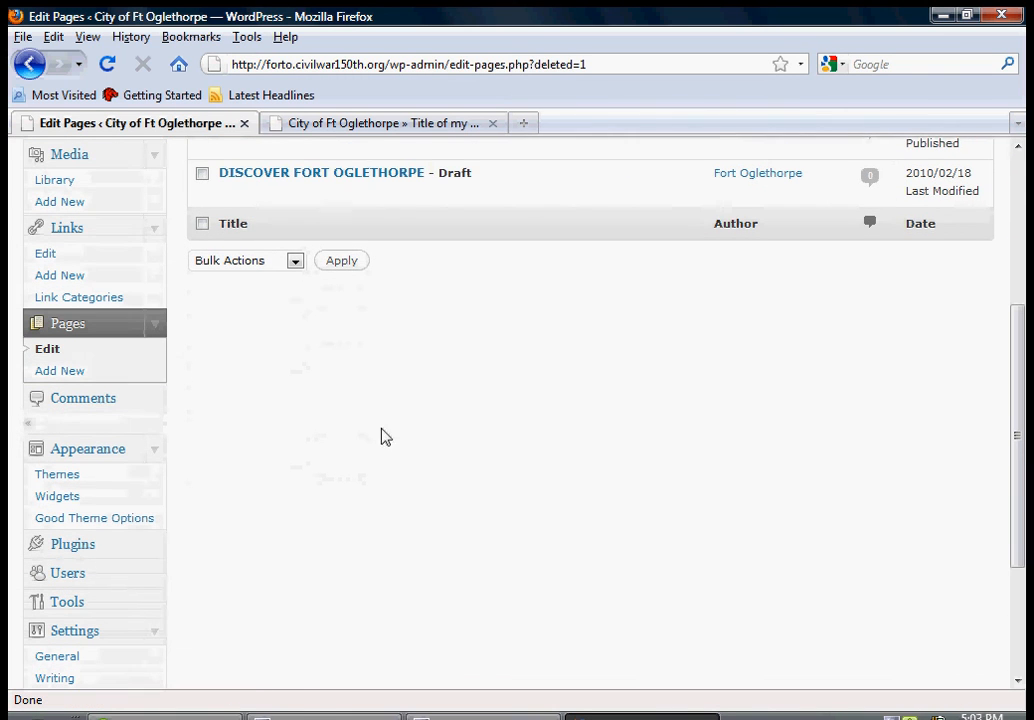
click(104, 400)
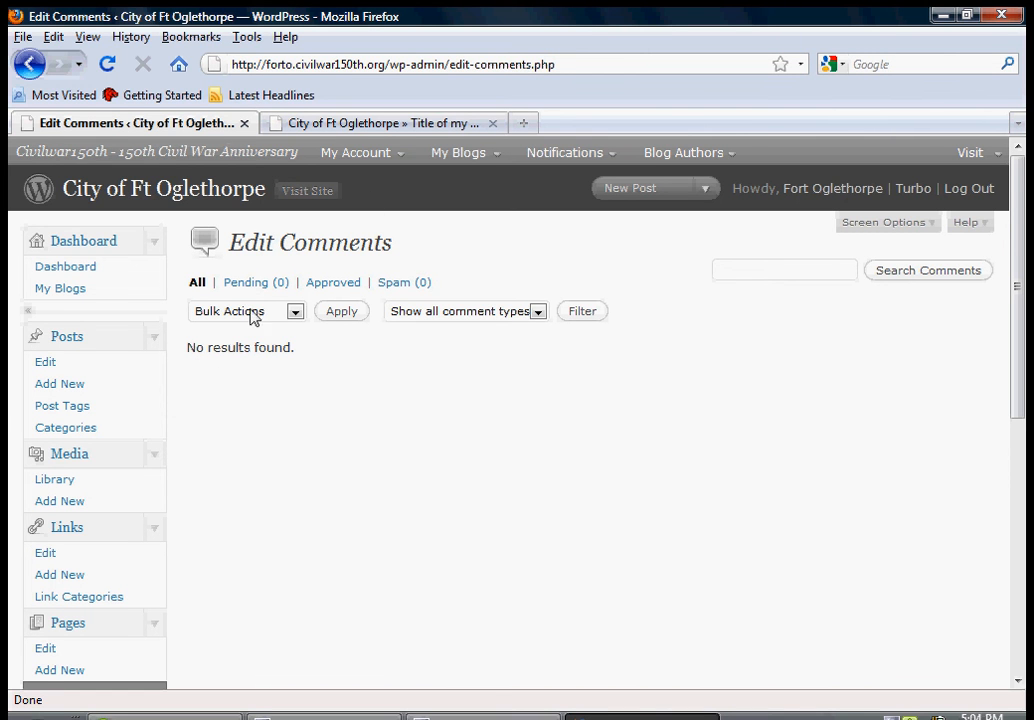
click(320, 125)
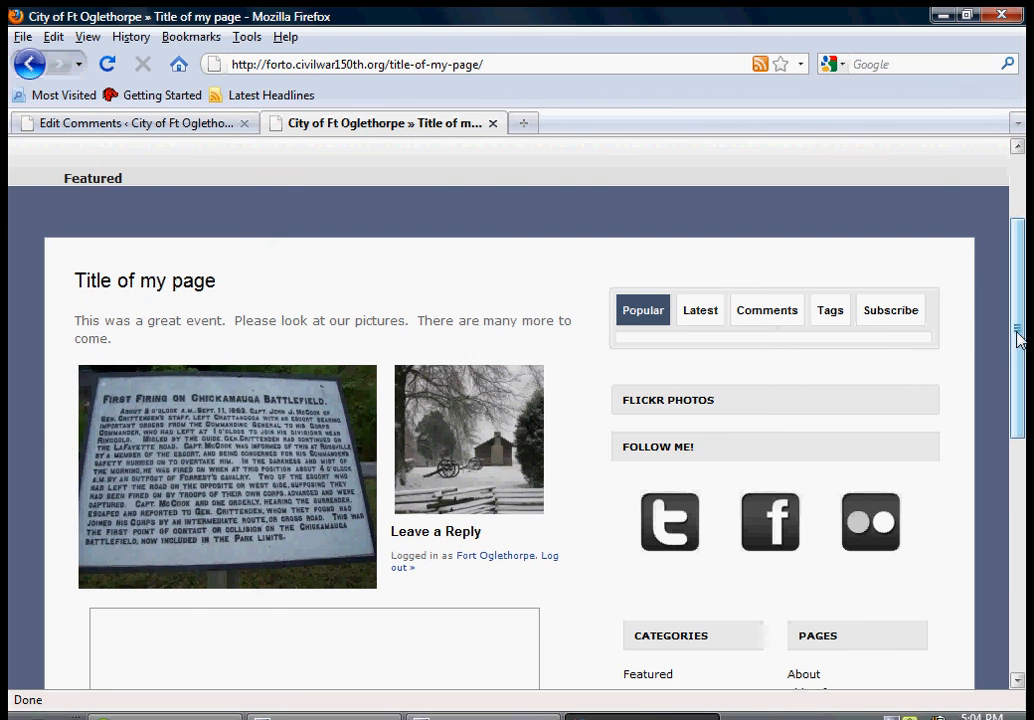
Post the comment "this is a comment" on the public About page.
drag(1018, 340, 1018, 245)
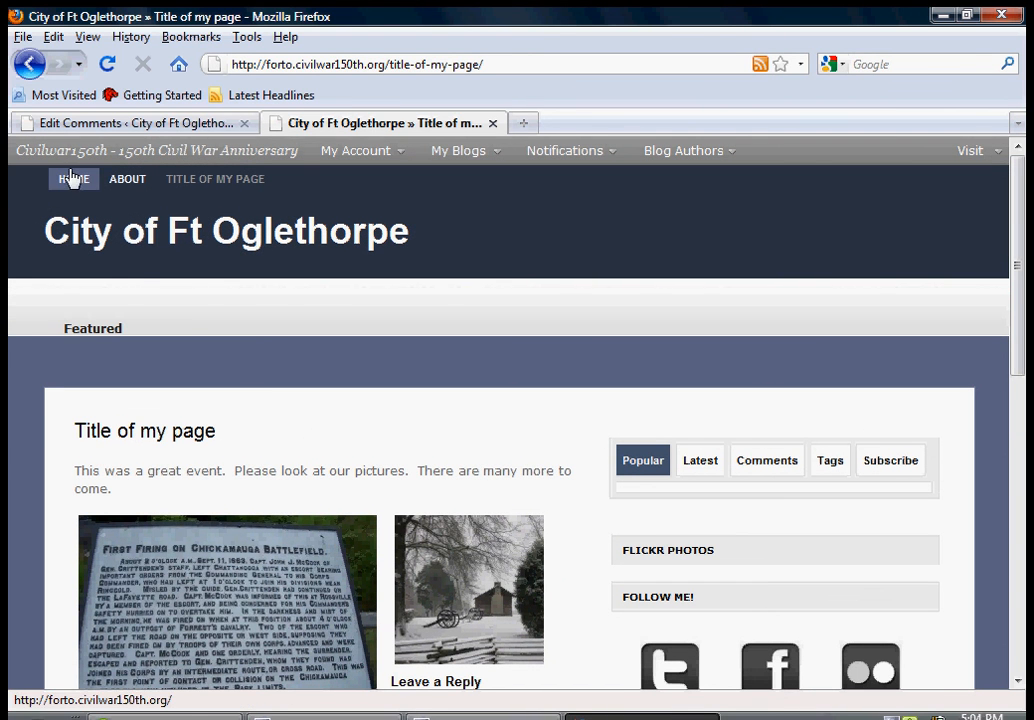
click(70, 179)
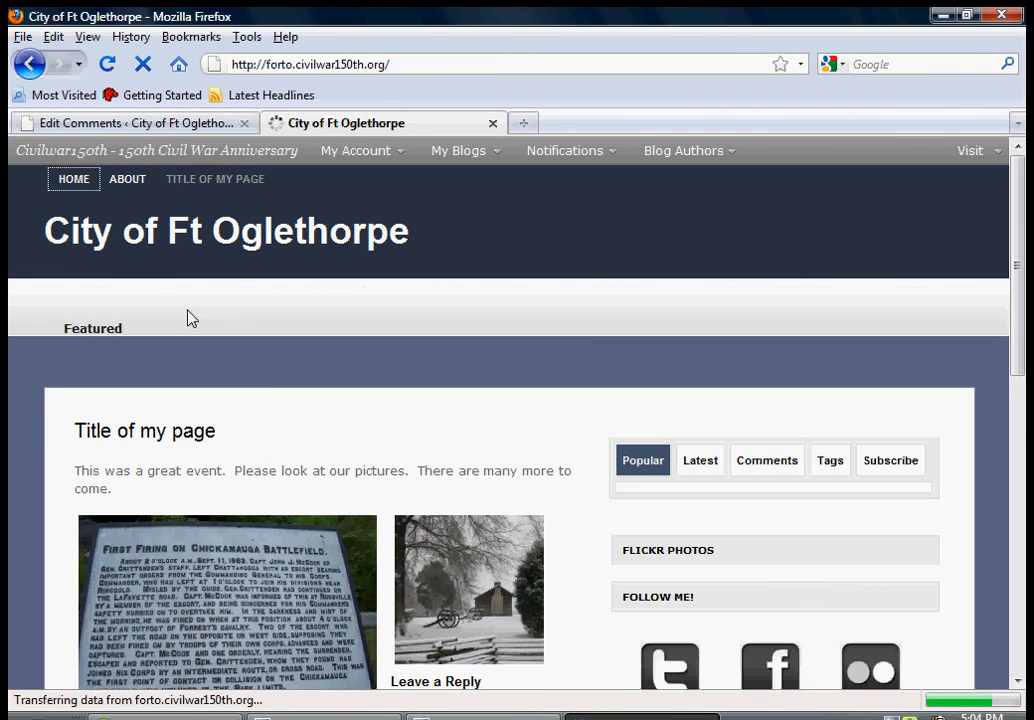
click(130, 182)
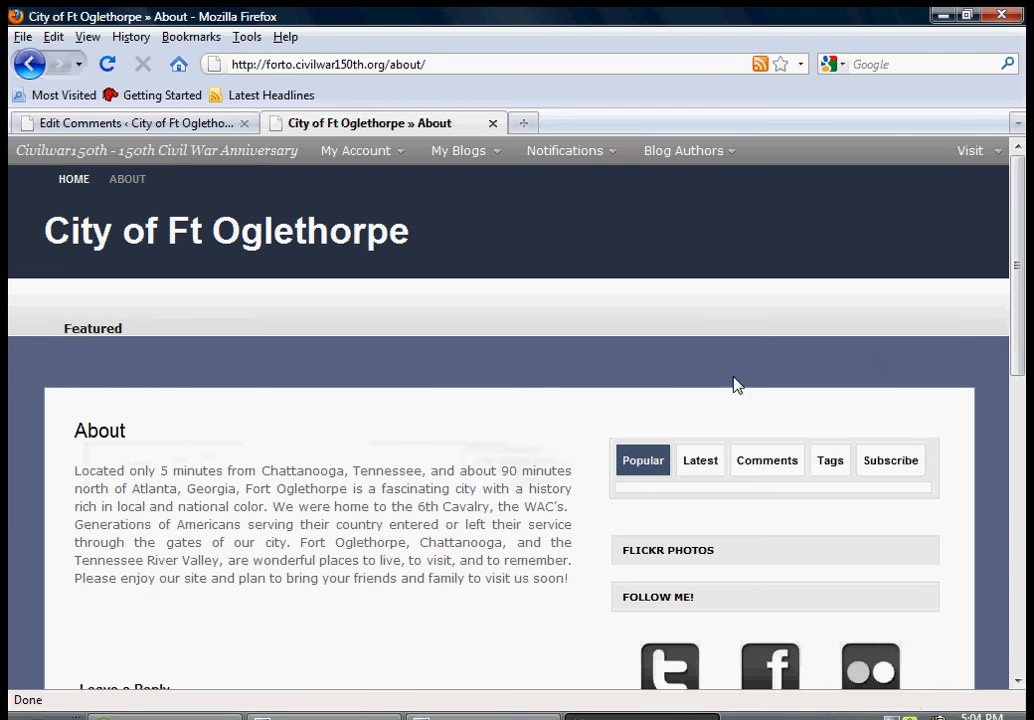
drag(1015, 321, 1022, 456)
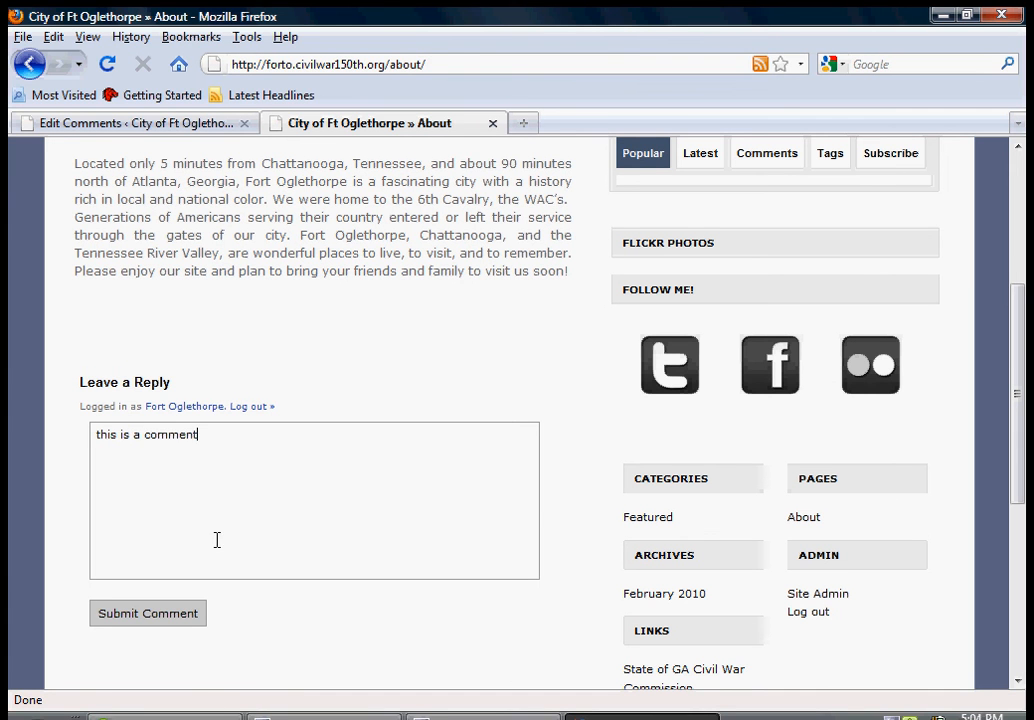
click(98, 617)
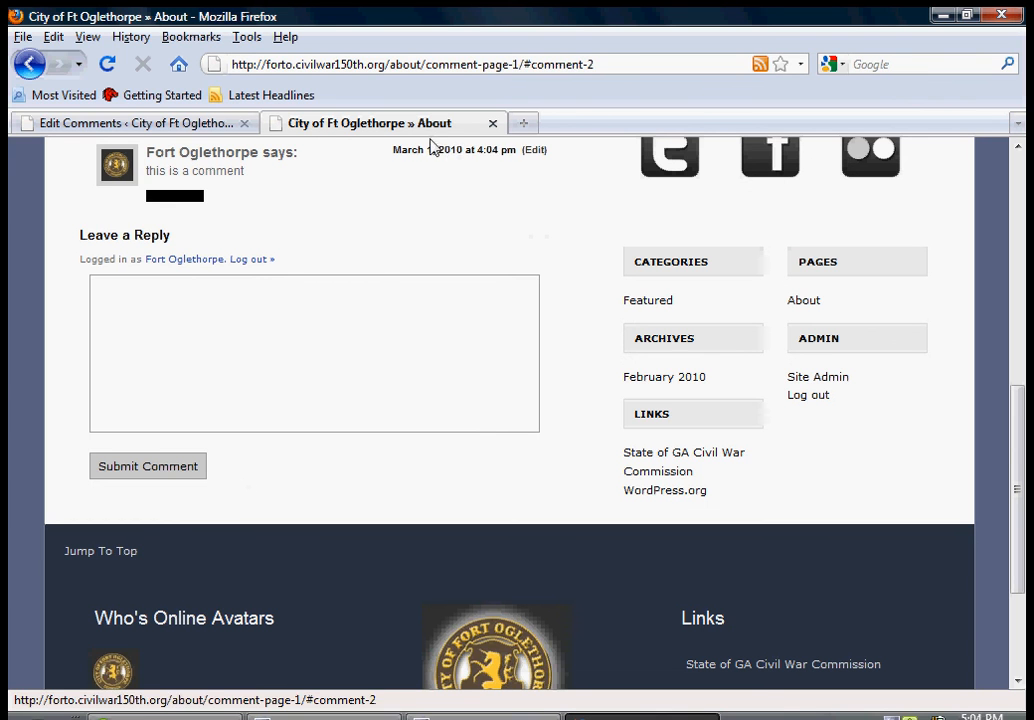
Reload the comment management list and delete the comment on the About page.
click(215, 122)
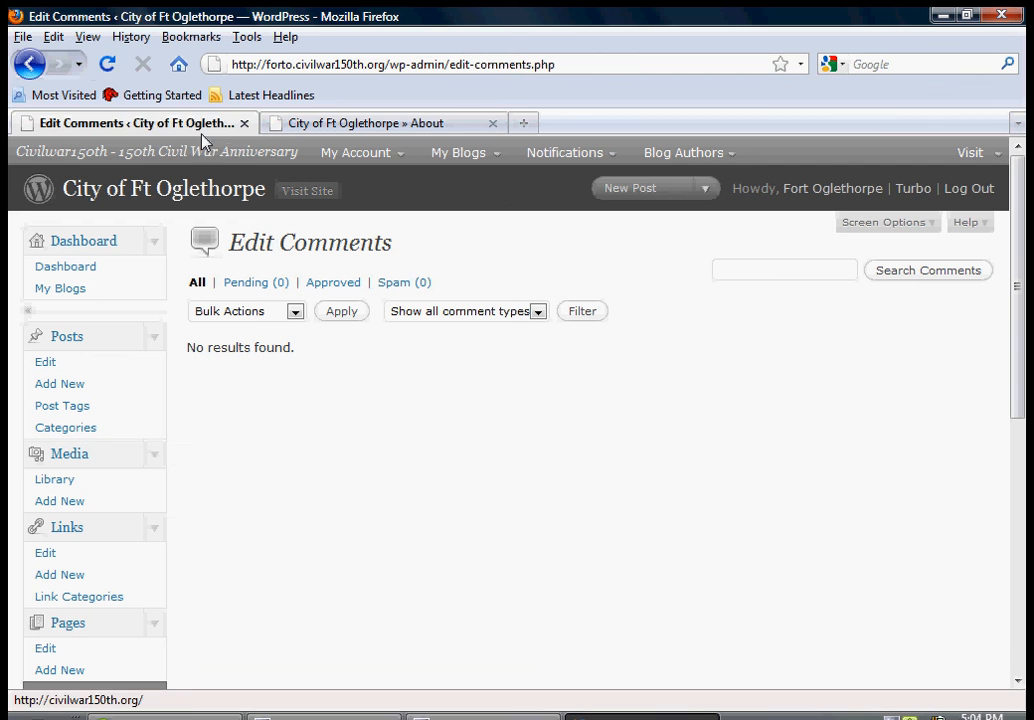
click(107, 64)
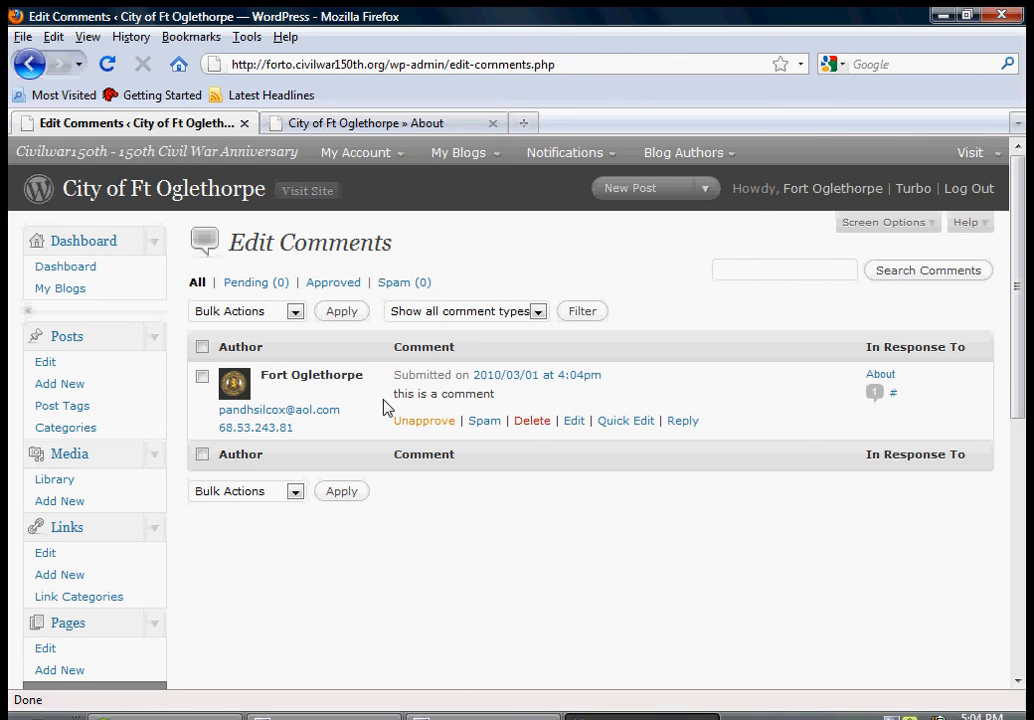
click(528, 420)
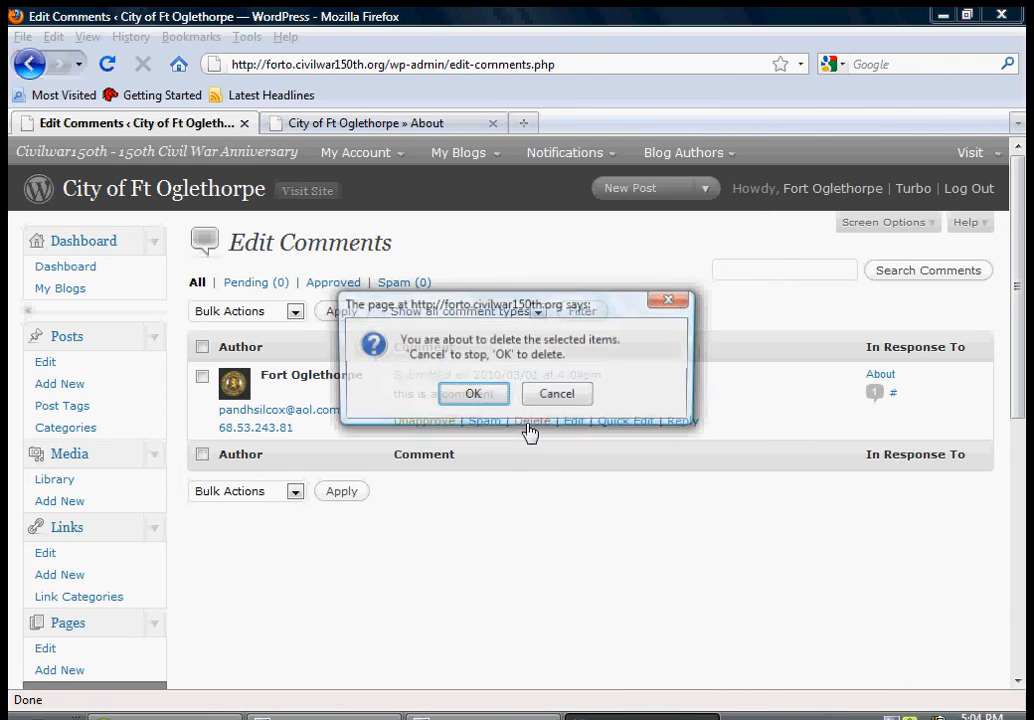
click(472, 395)
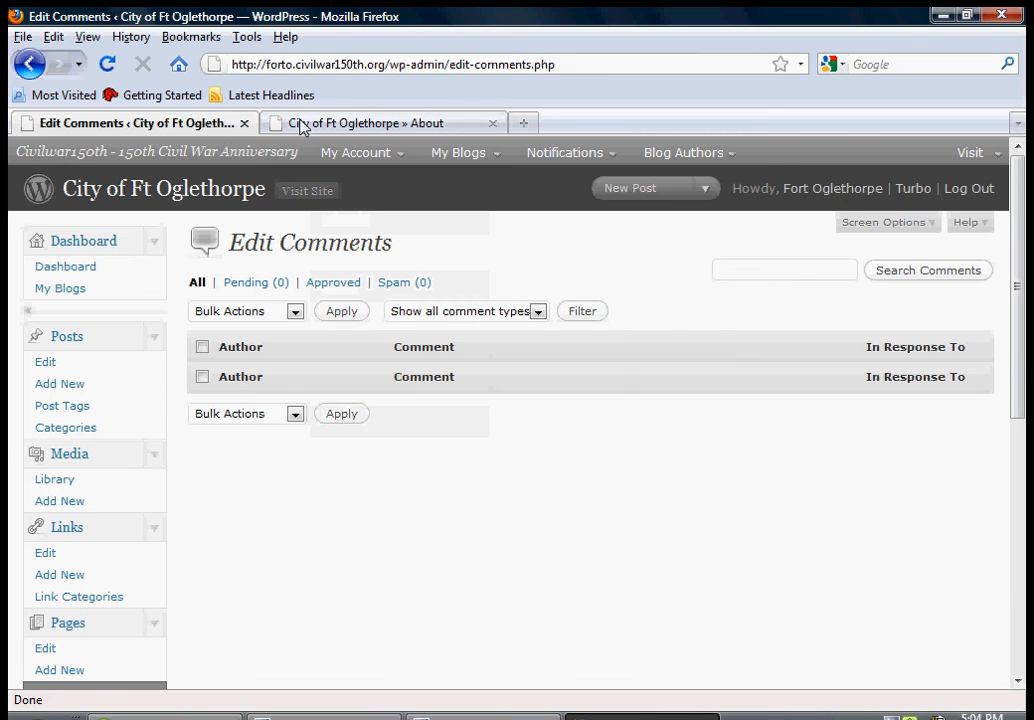
Reload the public About page to check its comments, and return to the administration pages.
click(300, 124)
click(106, 64)
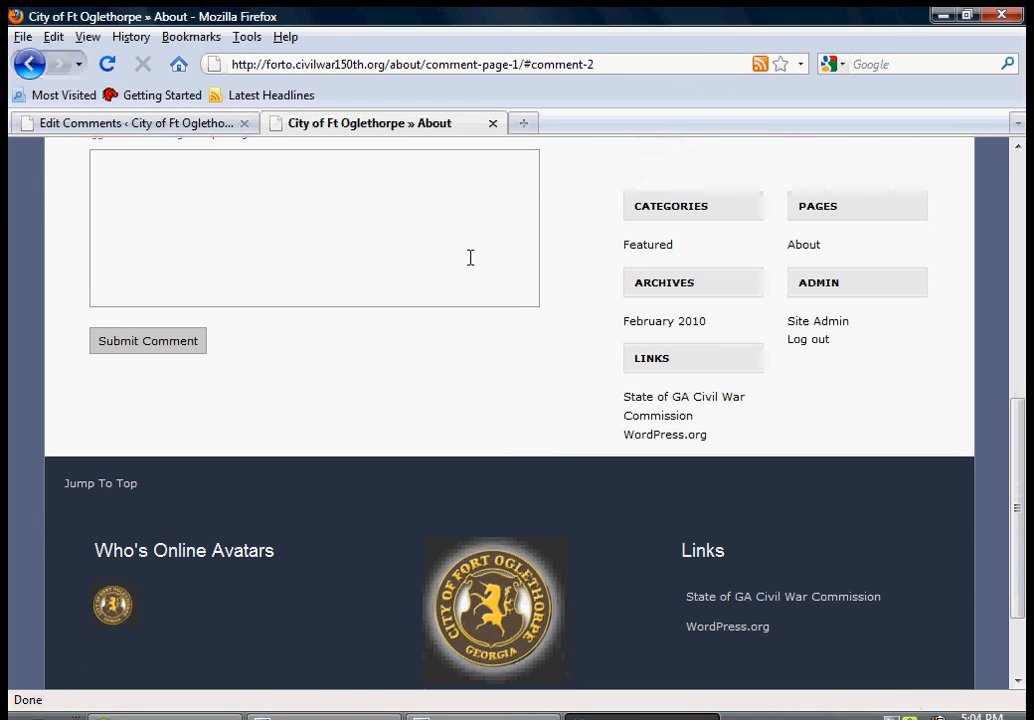
drag(1011, 415, 1008, 197)
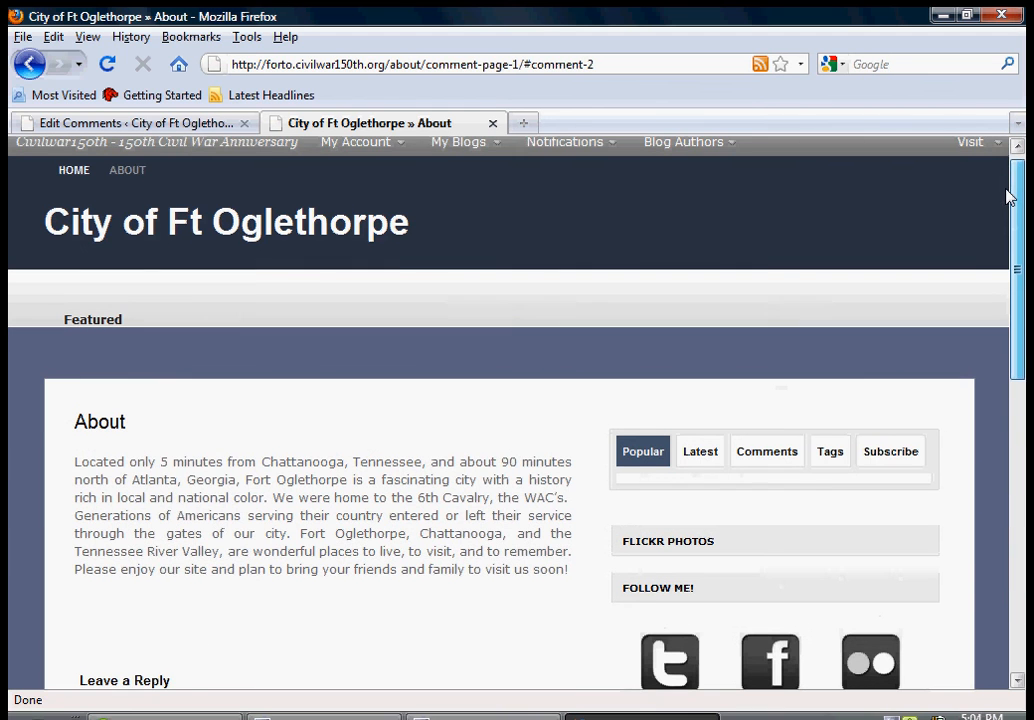
click(106, 123)
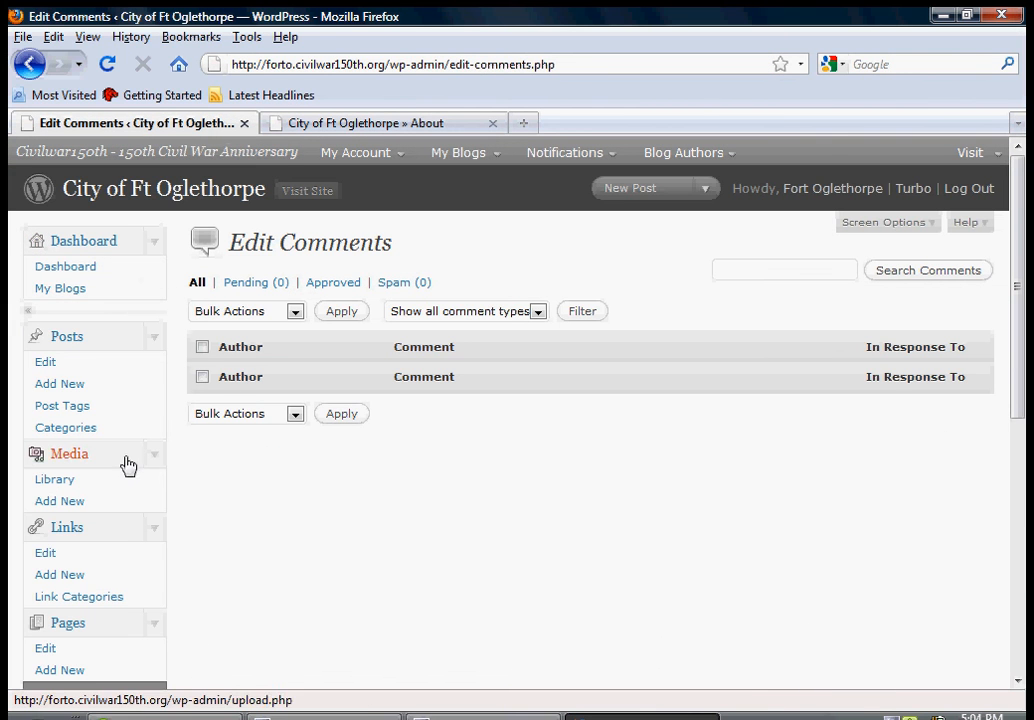
drag(1015, 328, 1008, 275)
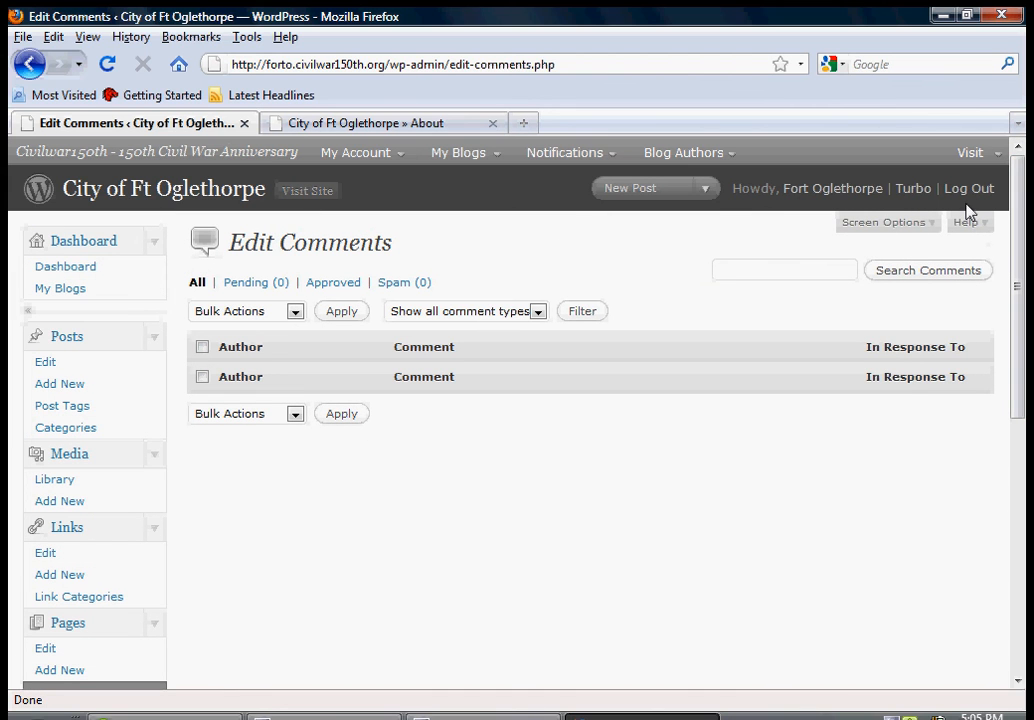
click(480, 717)
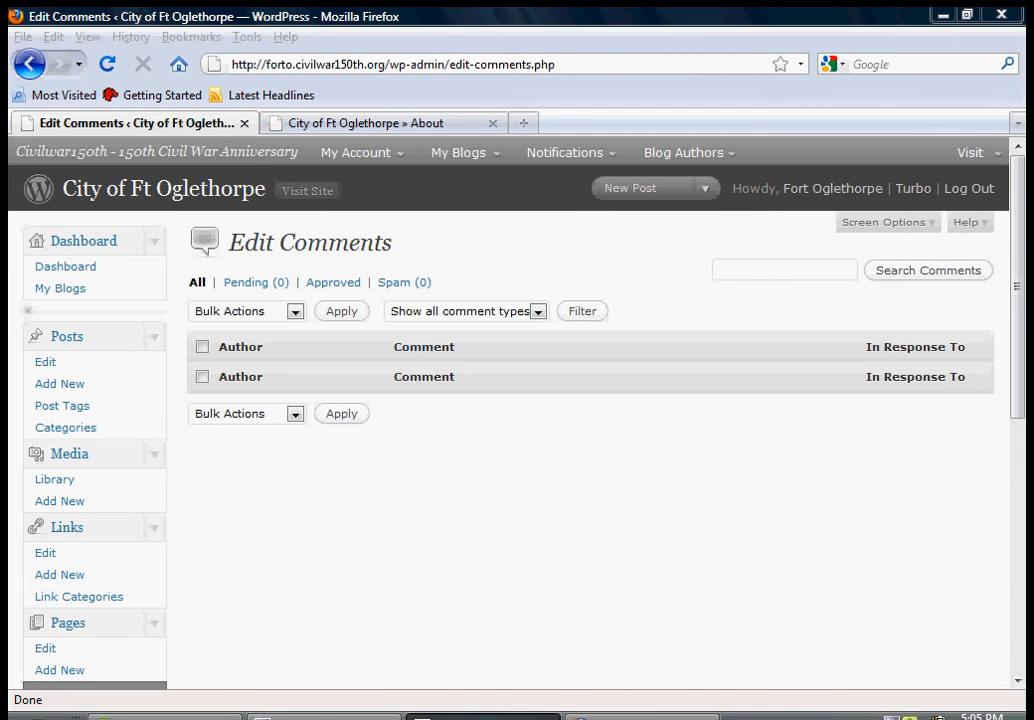